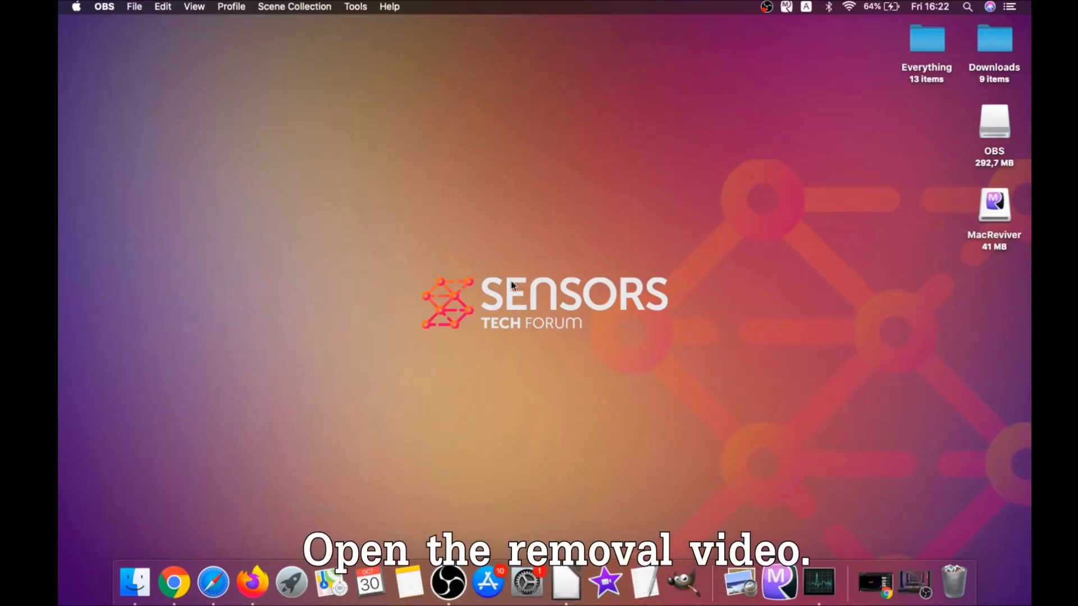
# - Download the SpyHunter for Mac installer from the guide in Chrome and open the SpyHunter-1.2 .dmg
pyautogui.click(181, 581)
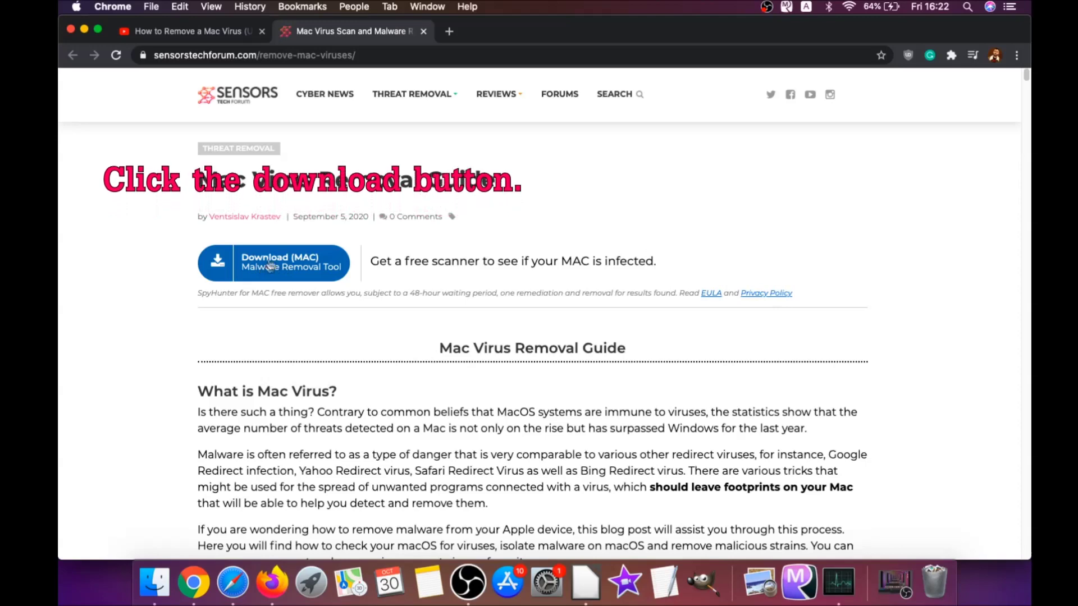
pyautogui.click(277, 265)
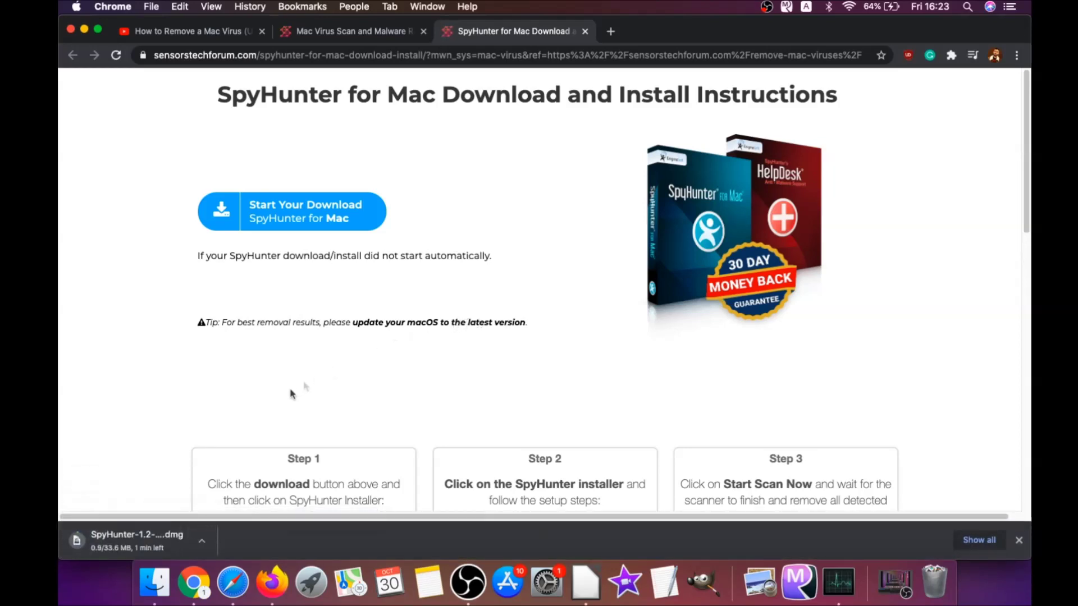
pyautogui.click(110, 539)
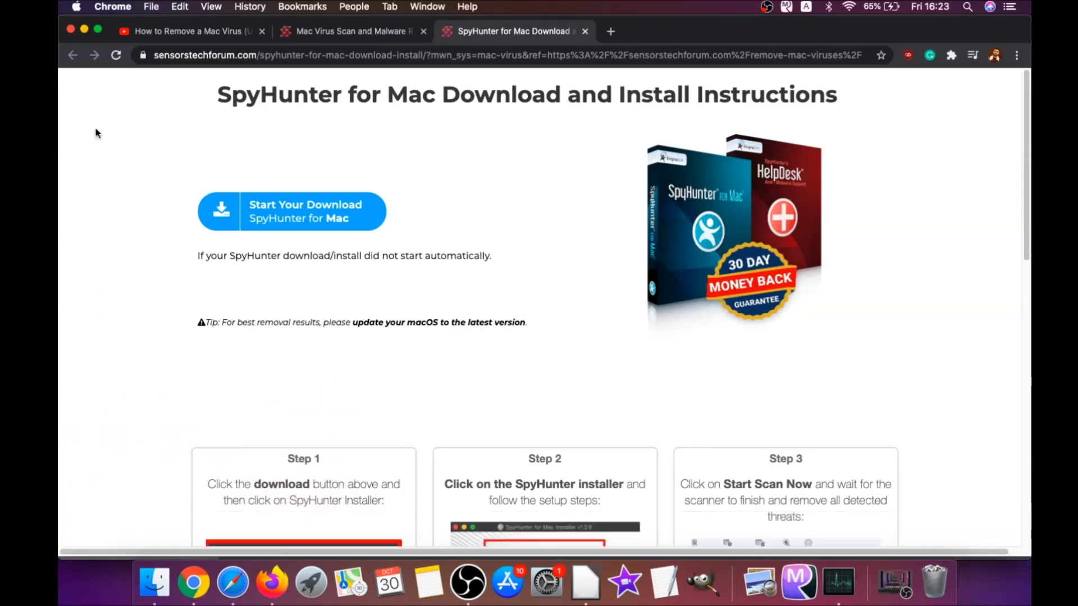
# - Launch Install SpyHunter for Mac.app from the disk image and allow it to open
pyautogui.click(84, 29)
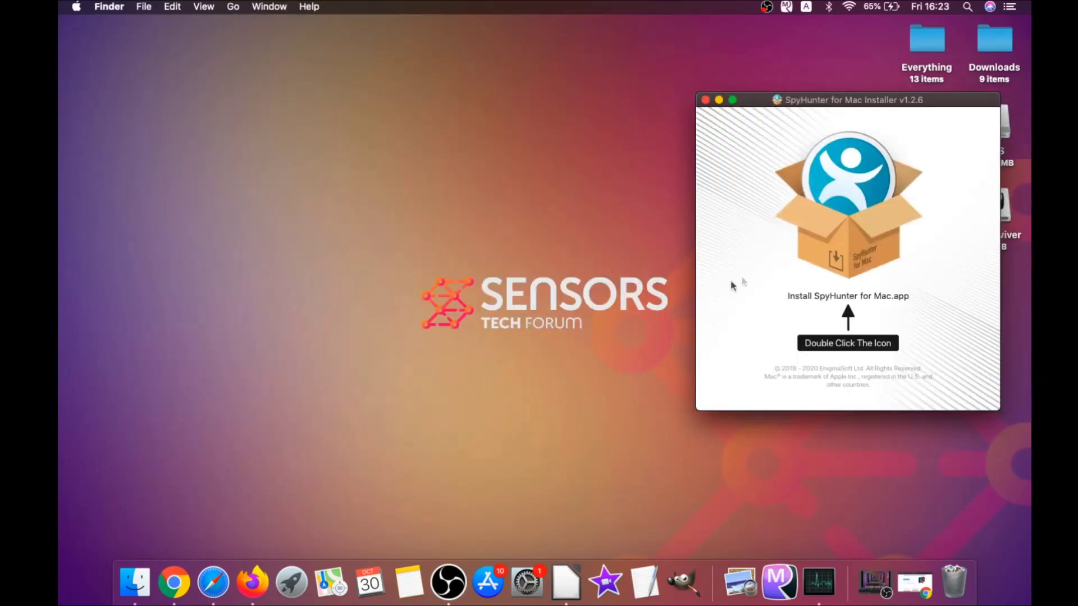
pyautogui.doubleClick(837, 239)
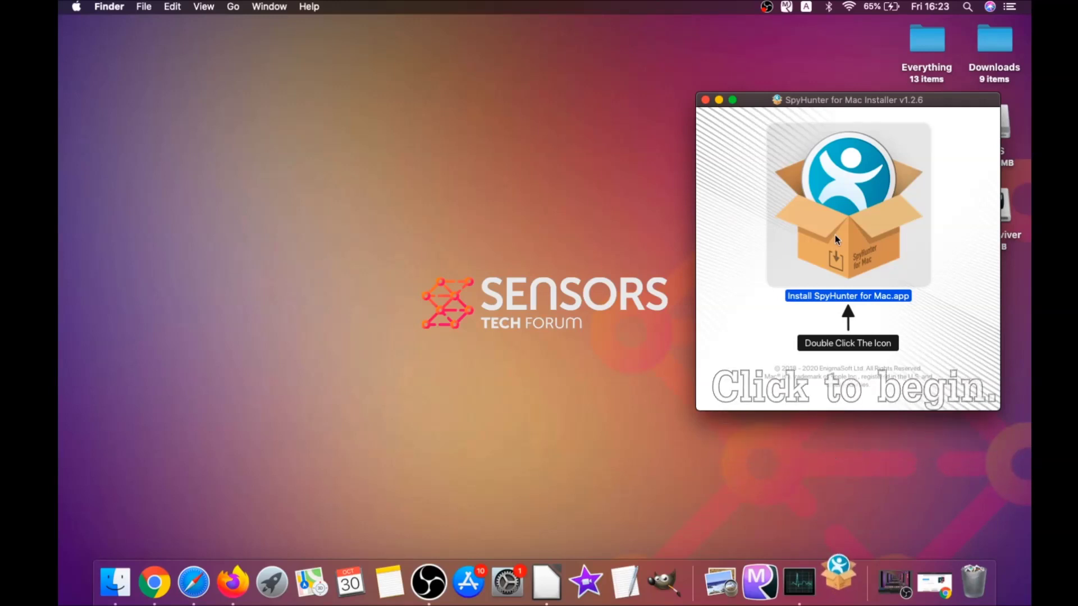
pyautogui.click(720, 100)
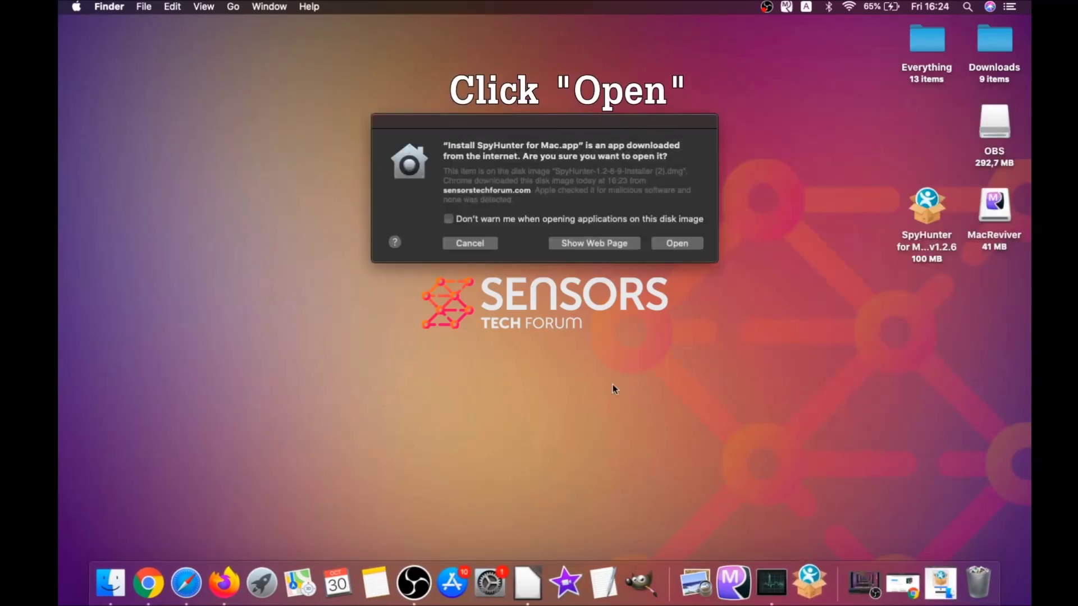
pyautogui.click(664, 243)
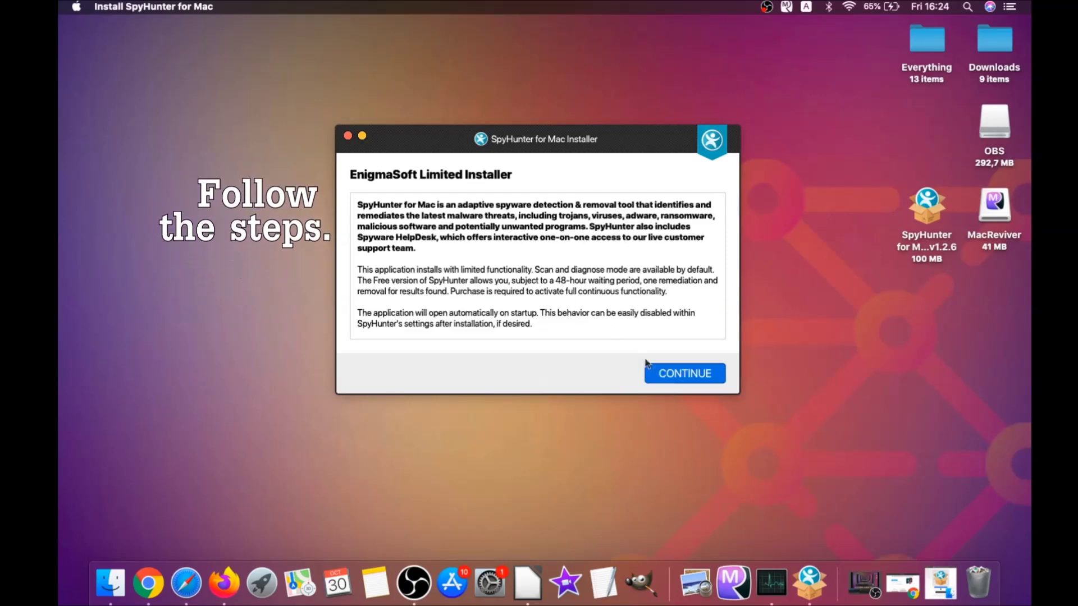
# - Continue past the introduction, accept the EULA and privacy terms, and install SpyHunter
pyautogui.click(662, 368)
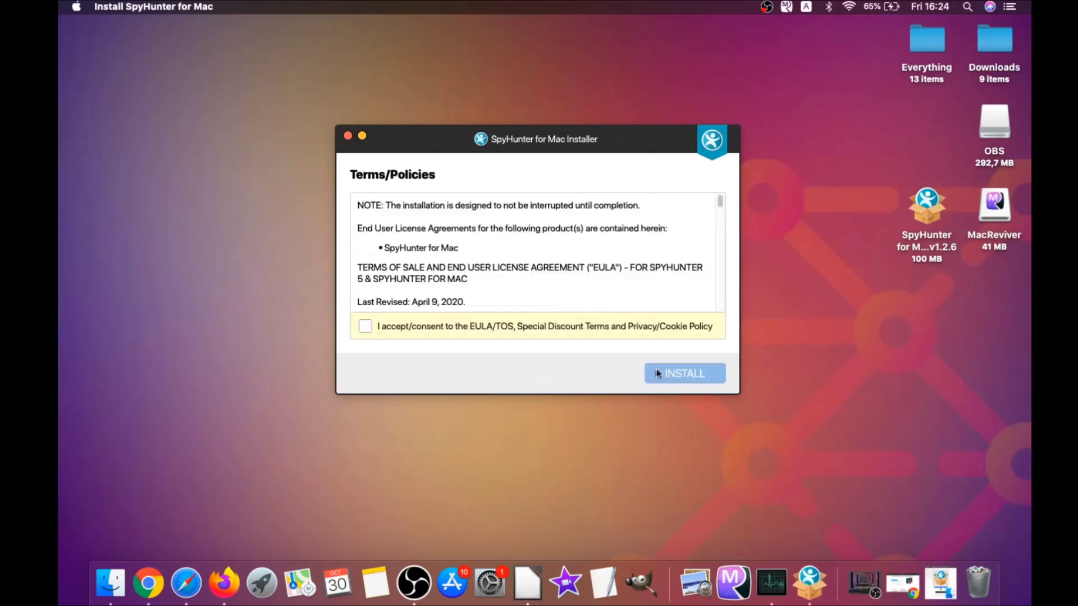
pyautogui.click(366, 326)
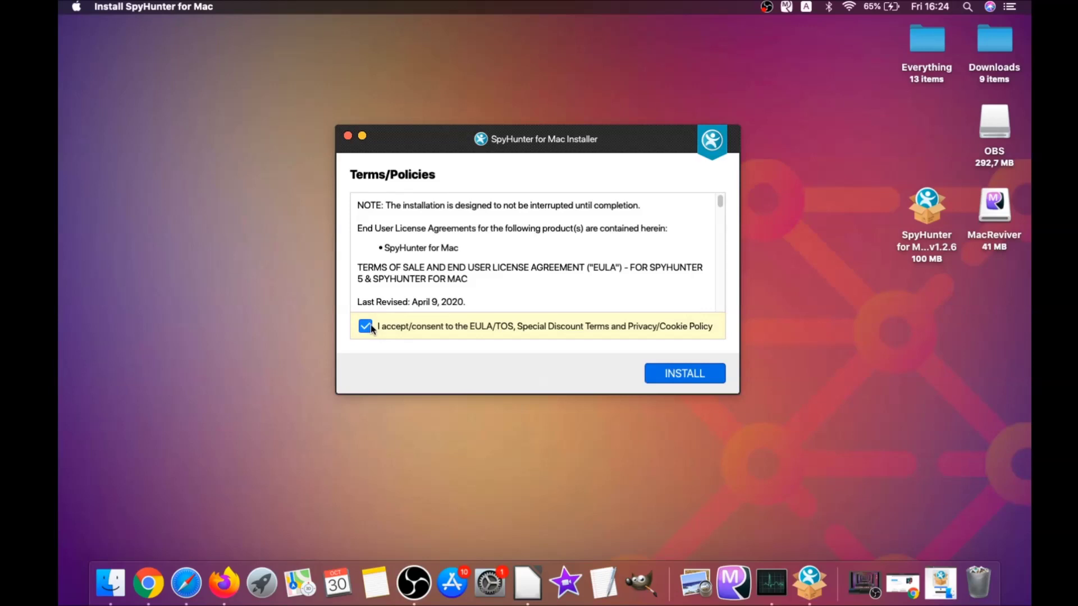
pyautogui.click(658, 375)
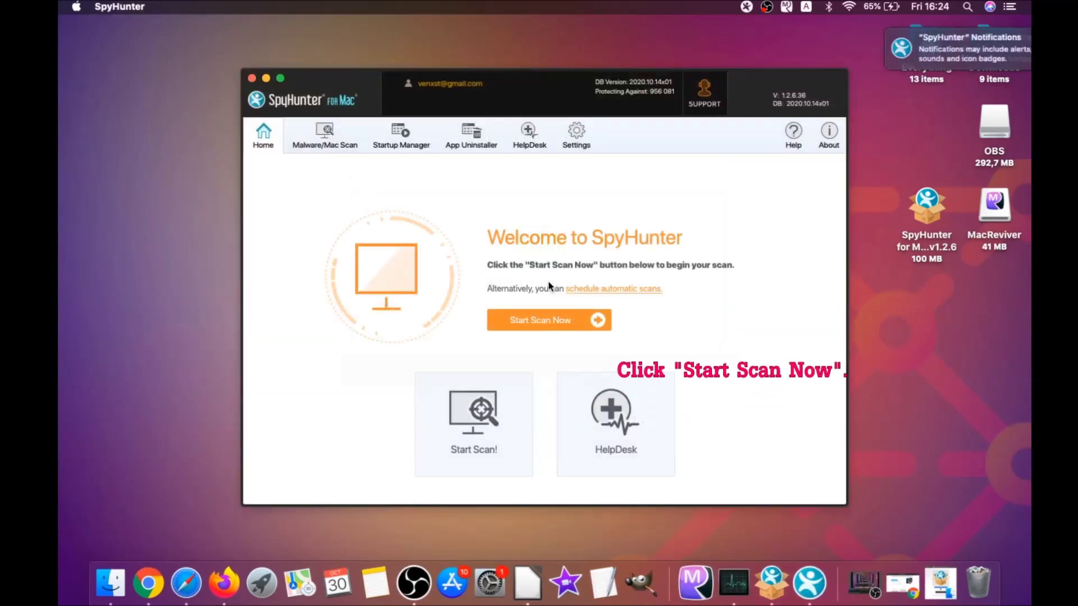
# - Scan the Mac and remove the detected MacReviverSetup.dmg malware, ignoring PUPs for now
pyautogui.click(546, 319)
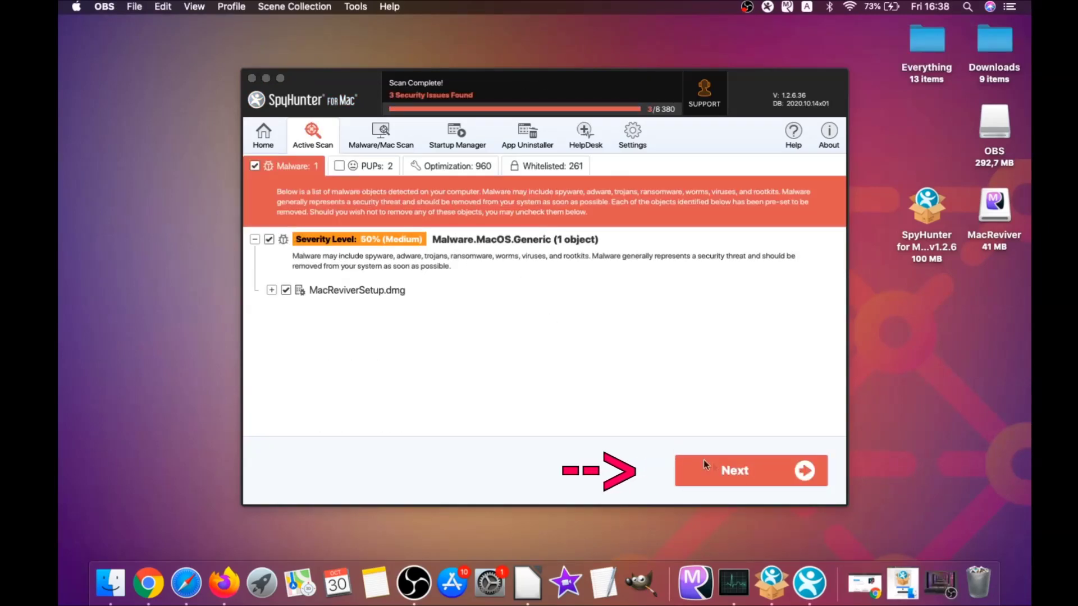
pyautogui.click(740, 475)
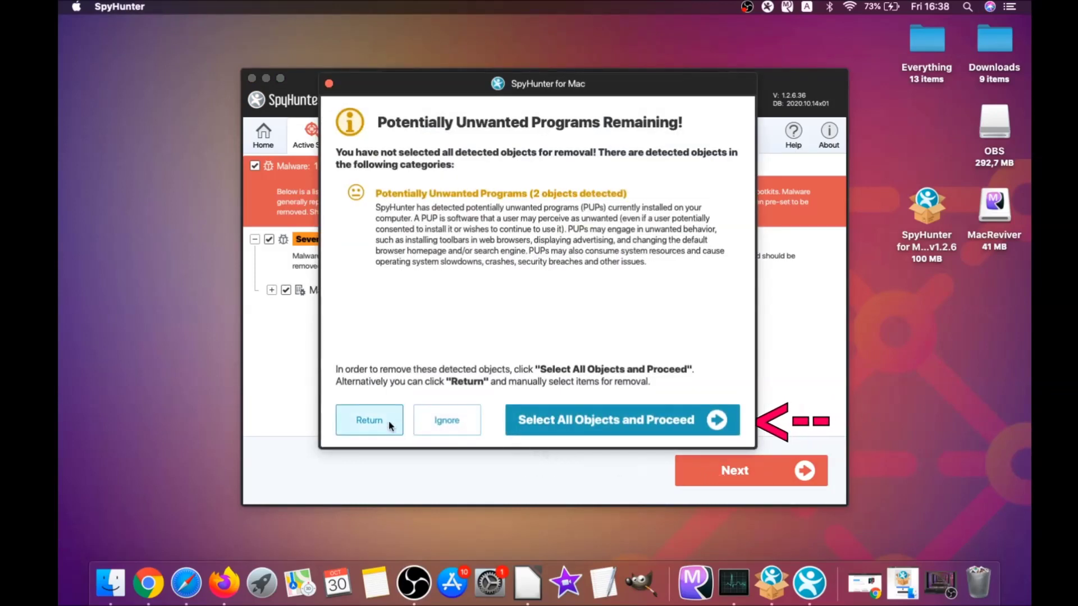
pyautogui.click(441, 421)
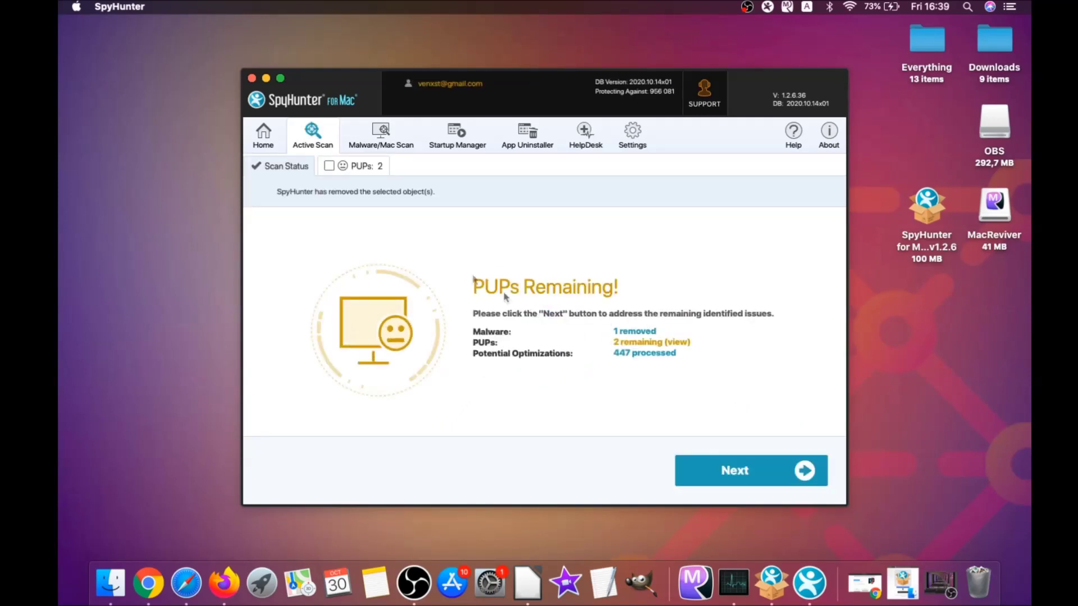
# - Remove both MacReviver potentially unwanted programs from the PUPs list and finish
pyautogui.click(363, 166)
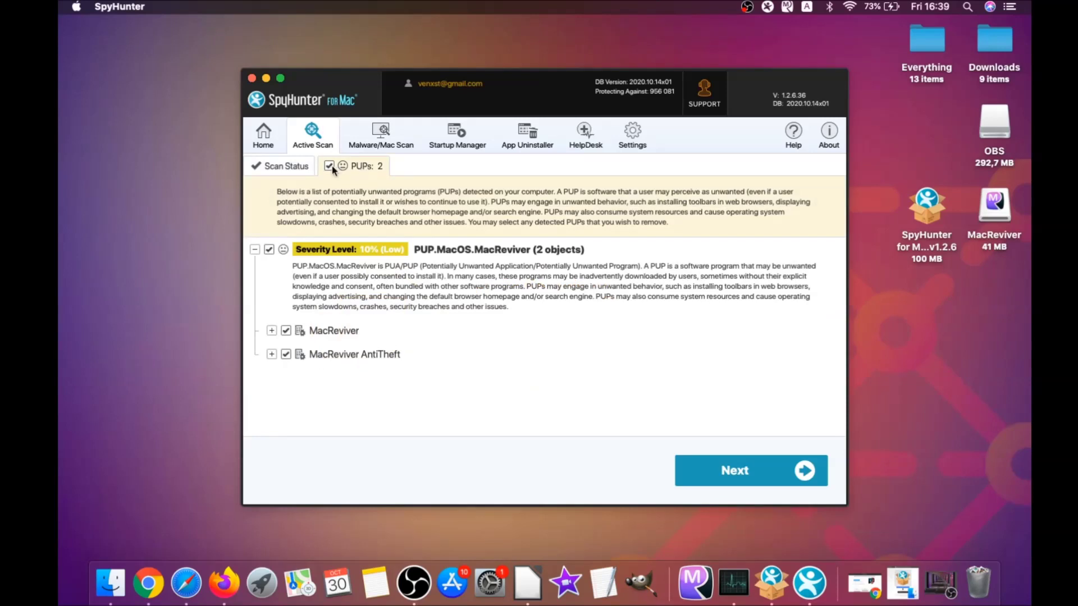
pyautogui.click(751, 467)
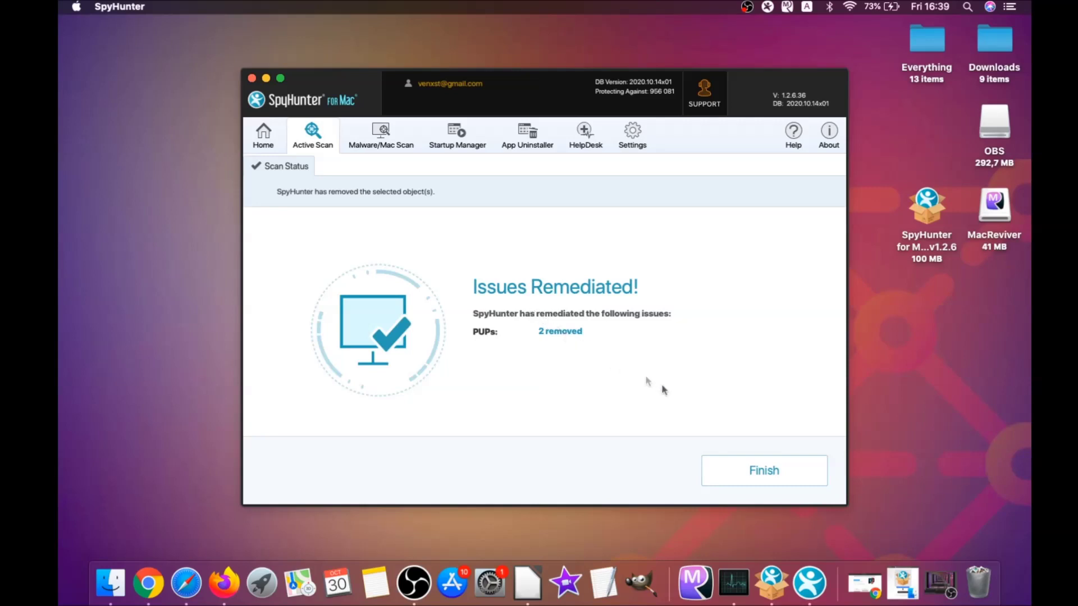
pyautogui.click(771, 472)
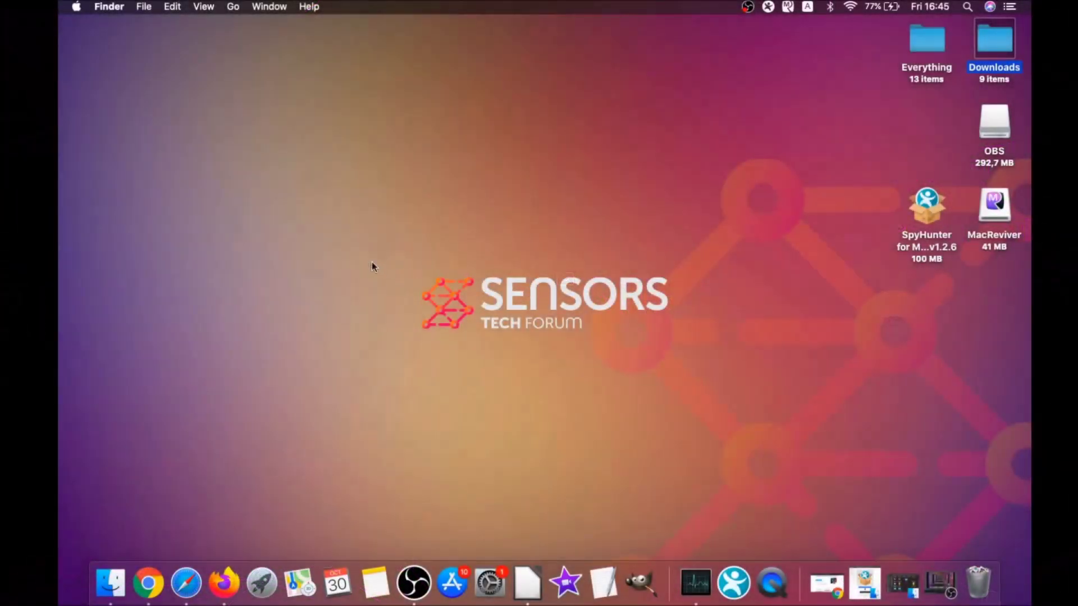
# - Move MacReviver.app from the Applications folder to the Bin and close the window
pyautogui.click(234, 6)
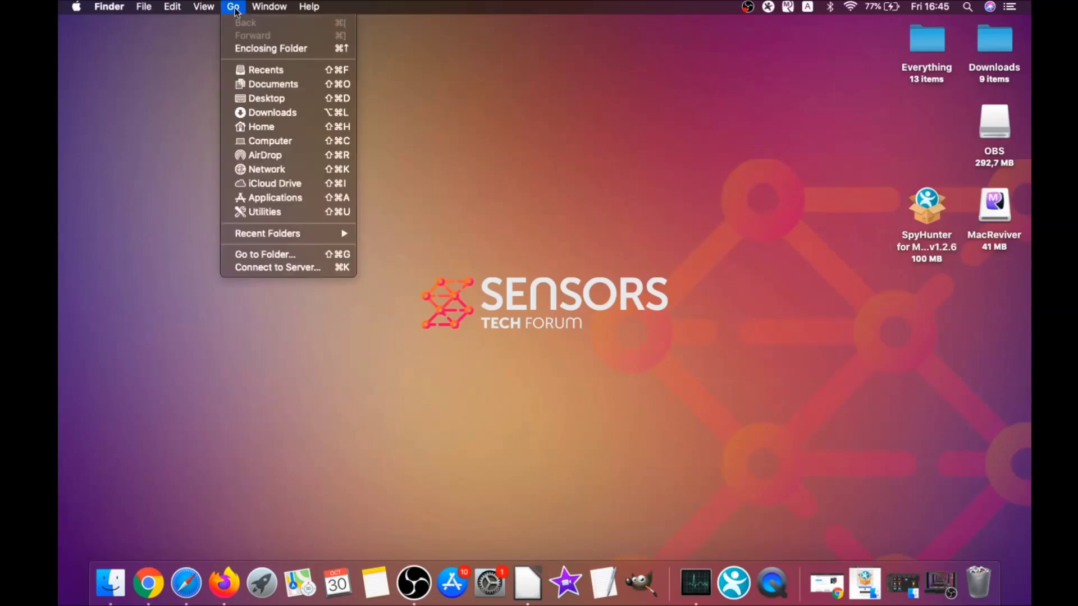
pyautogui.click(271, 197)
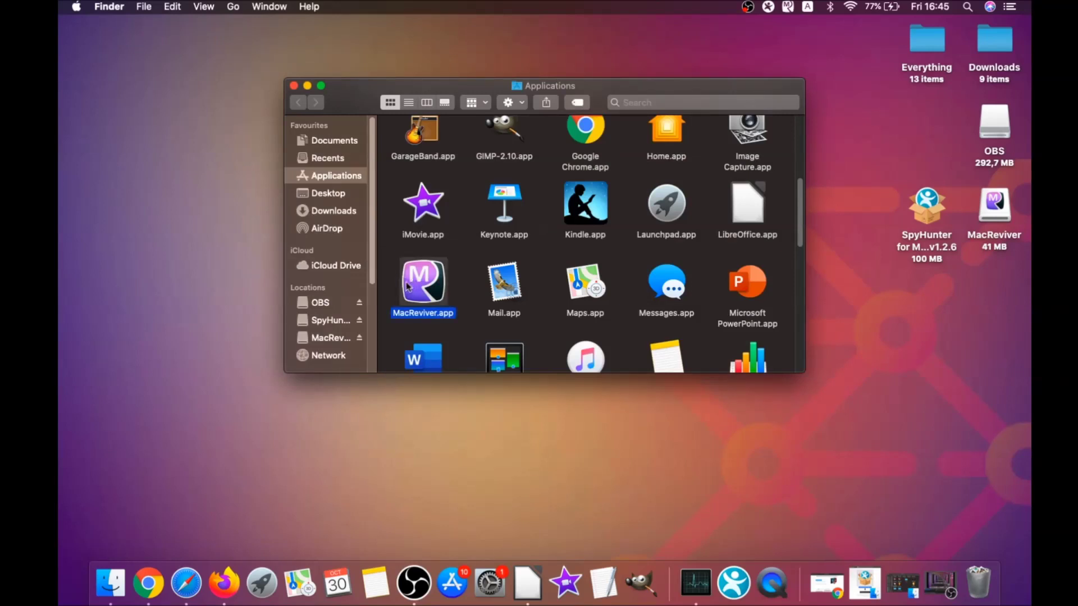
pyautogui.moveTo(408, 286); pyautogui.dragTo(977, 574)
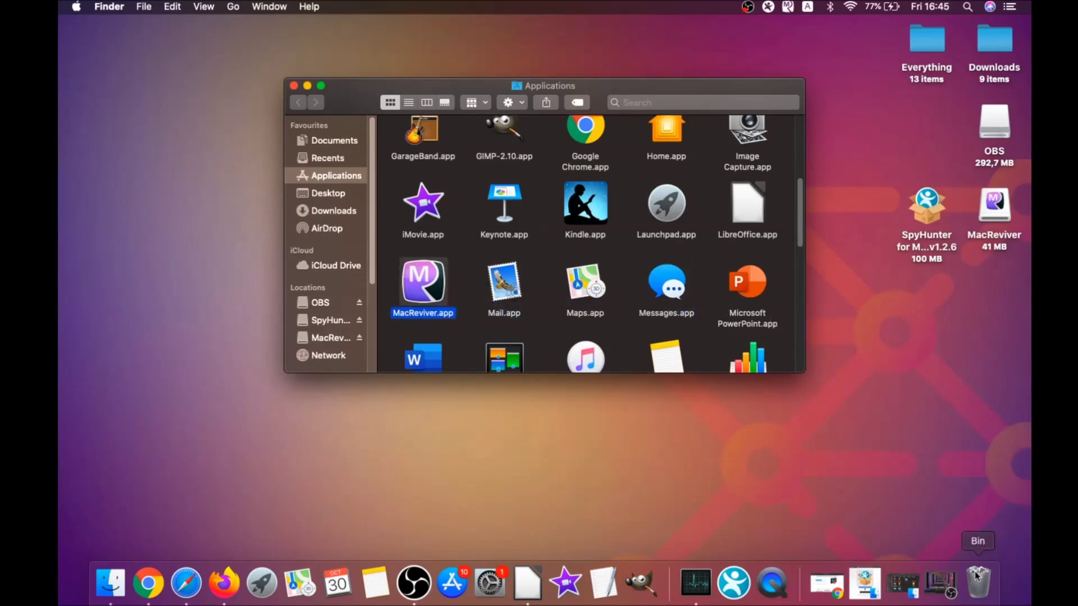
pyautogui.click(294, 87)
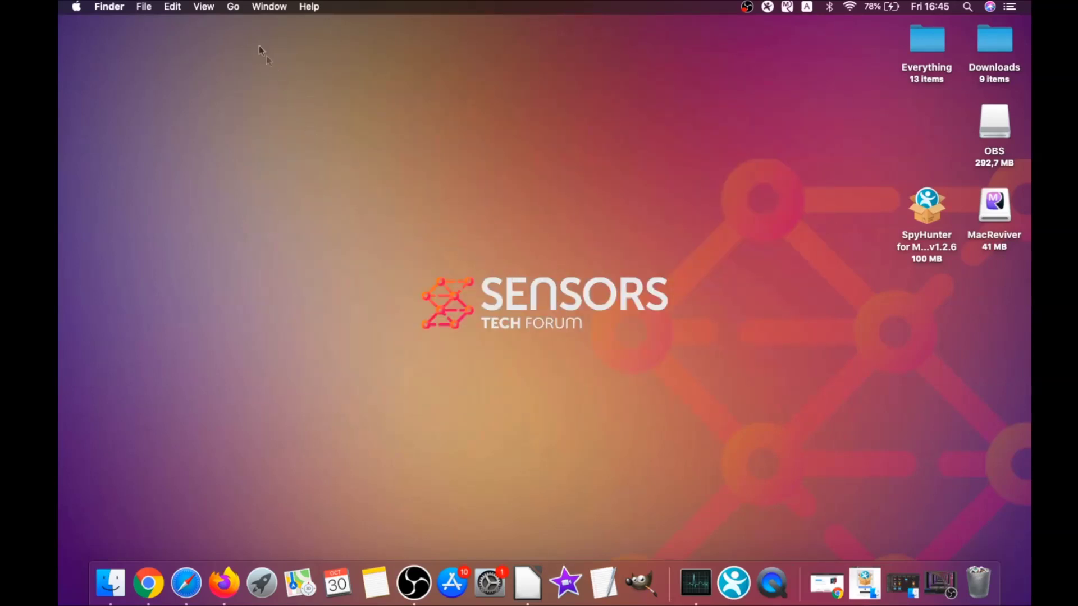
# - Launch Activity Monitor from the Utilities folder
pyautogui.click(234, 8)
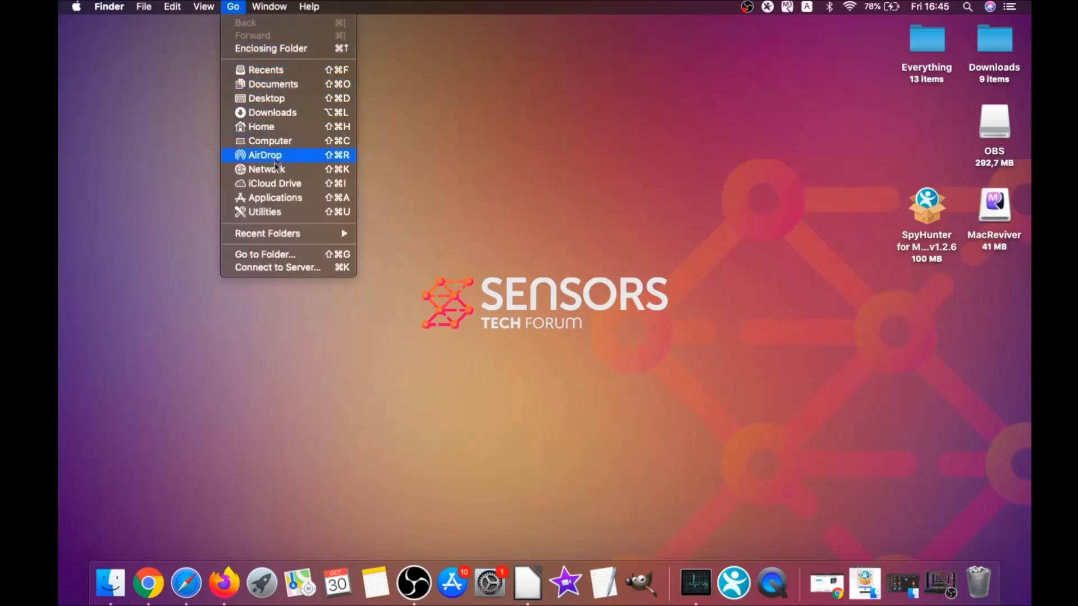
pyautogui.click(282, 214)
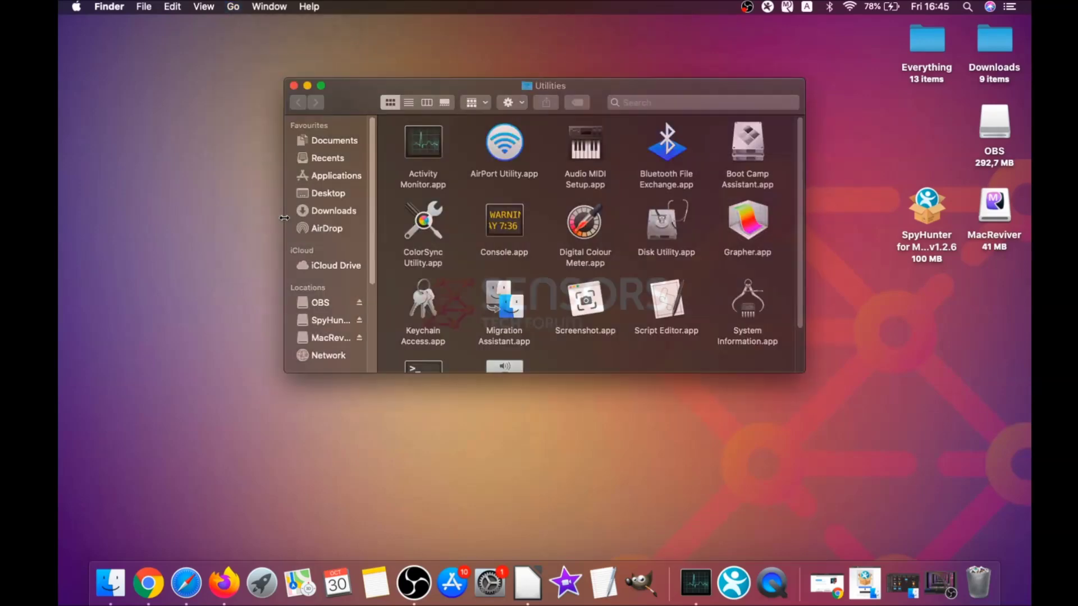
pyautogui.doubleClick(424, 150)
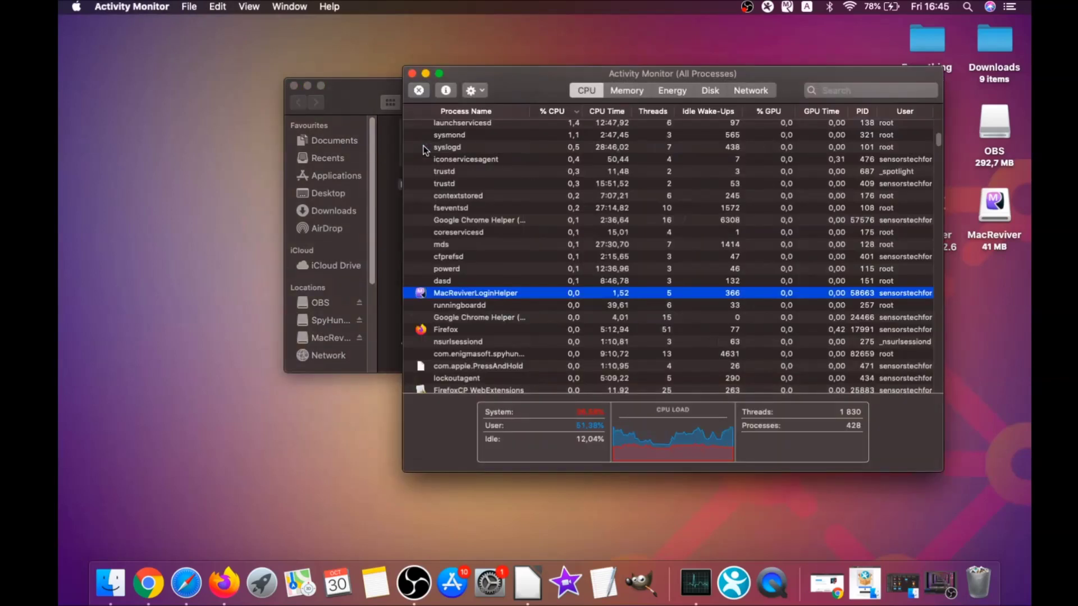
# - Force quit the lsd process in Activity Monitor
pyautogui.click(457, 295)
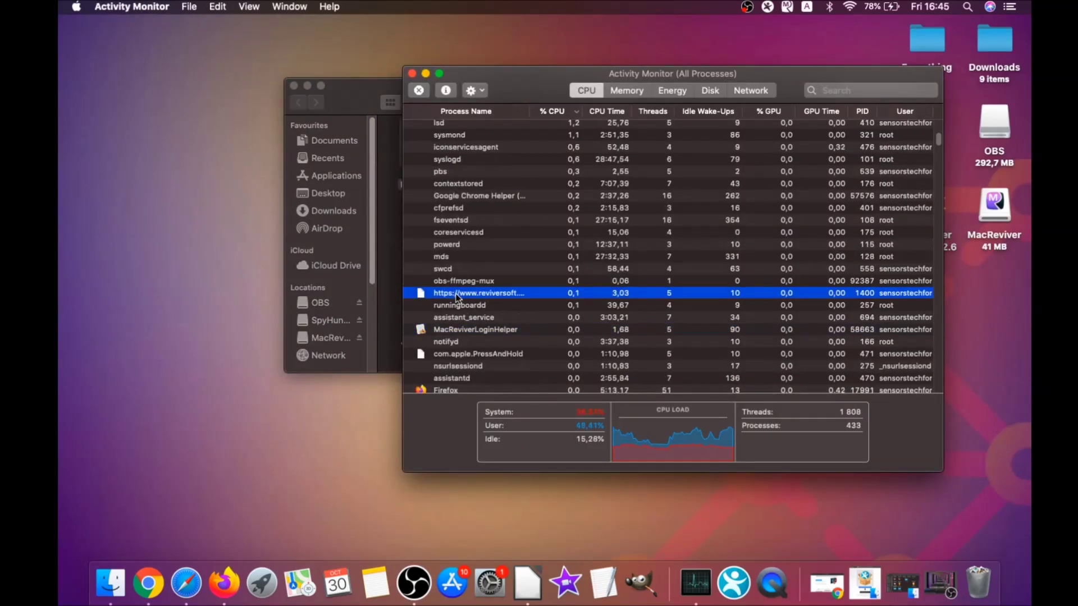
pyautogui.scroll(-5, 459, 296)
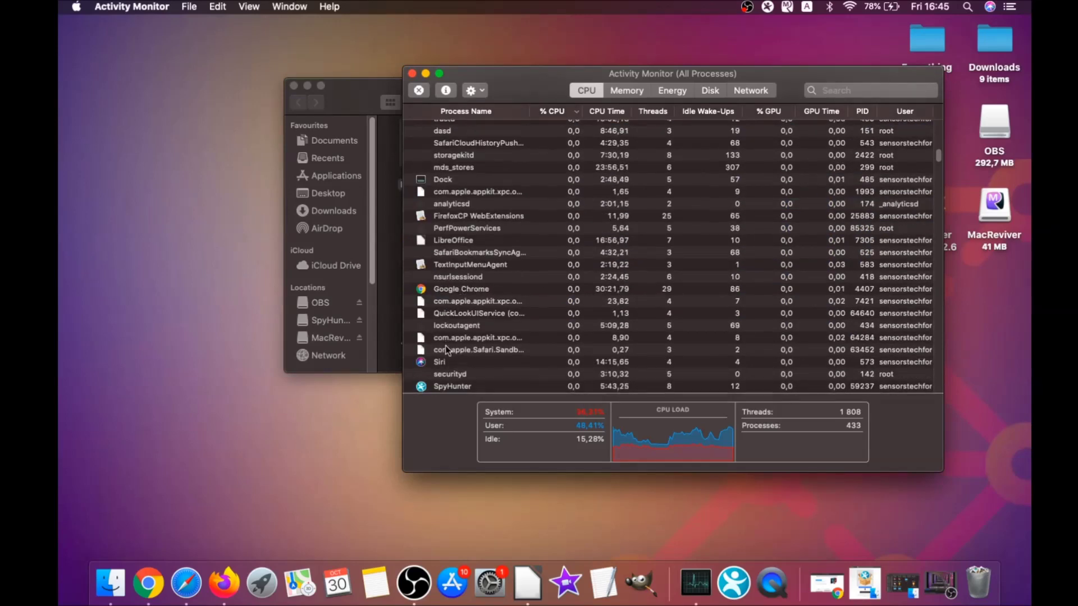
pyautogui.scroll(5, 449, 338)
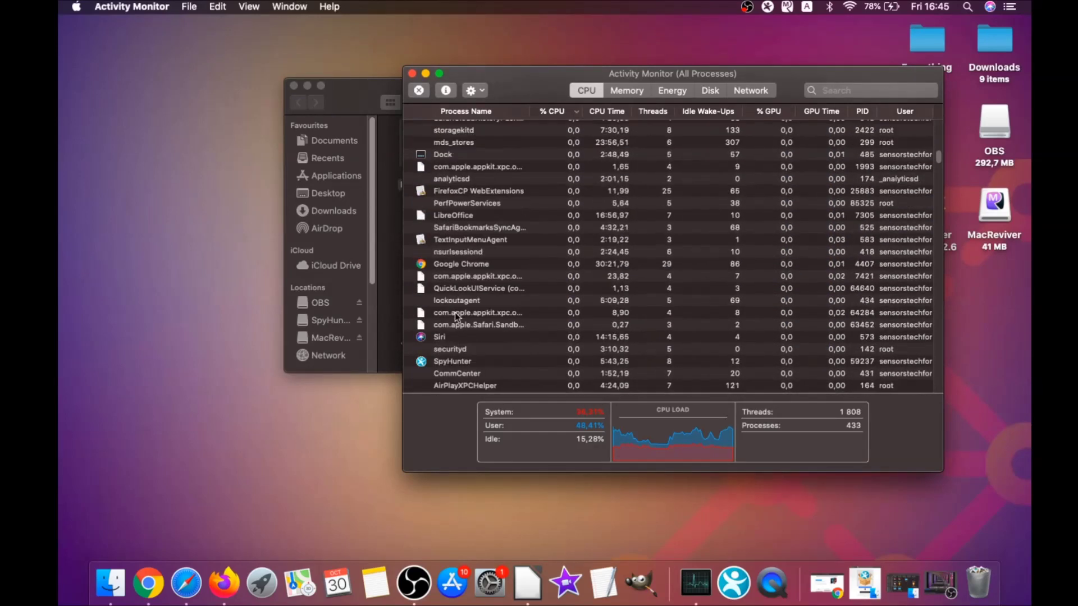
pyautogui.scroll(5, 455, 314)
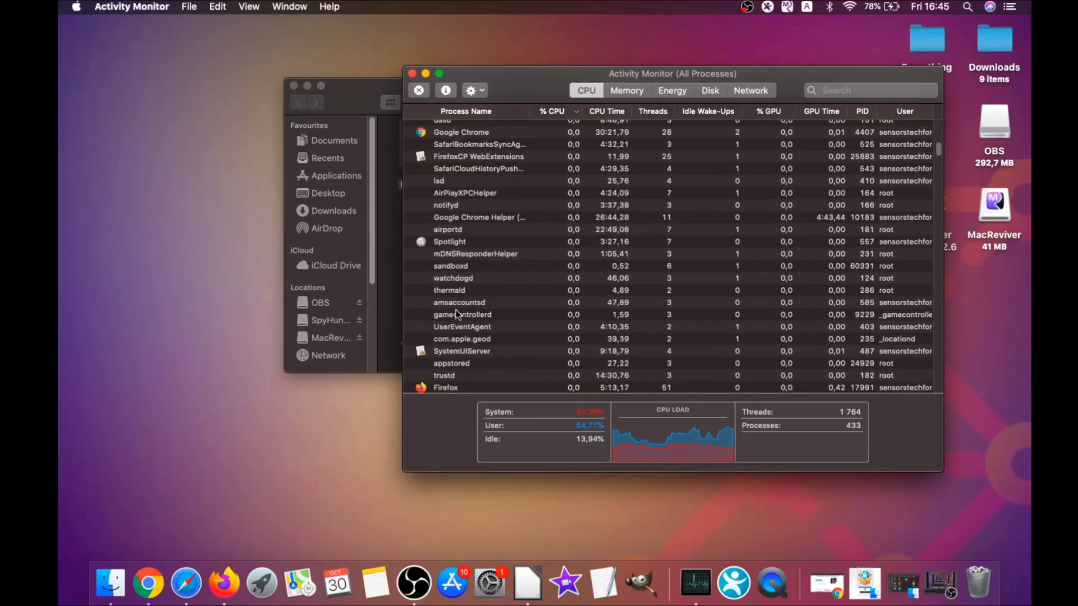
pyautogui.click(451, 230)
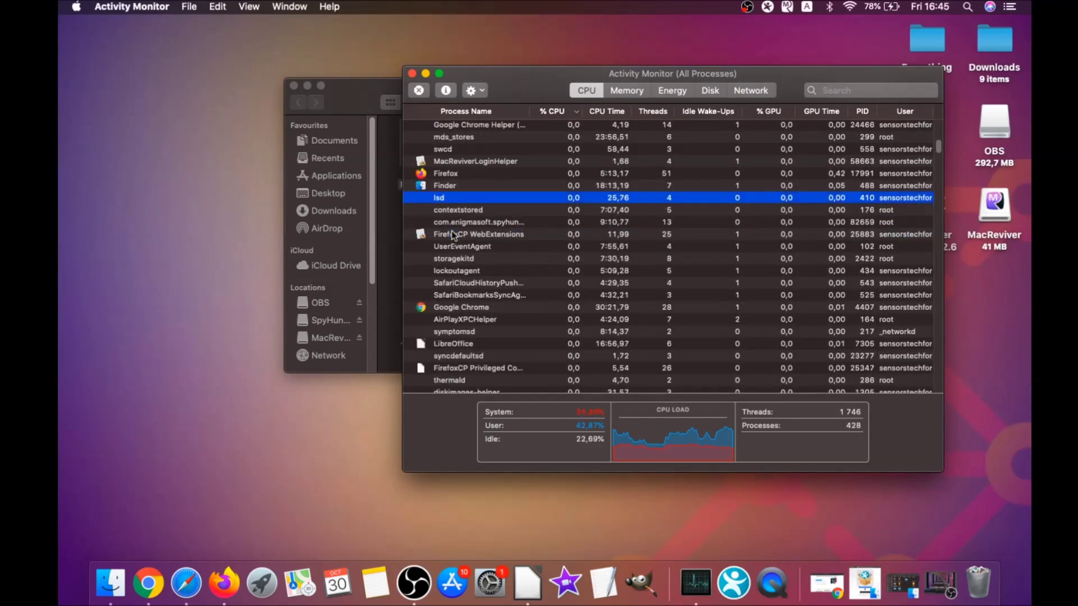
pyautogui.click(419, 90)
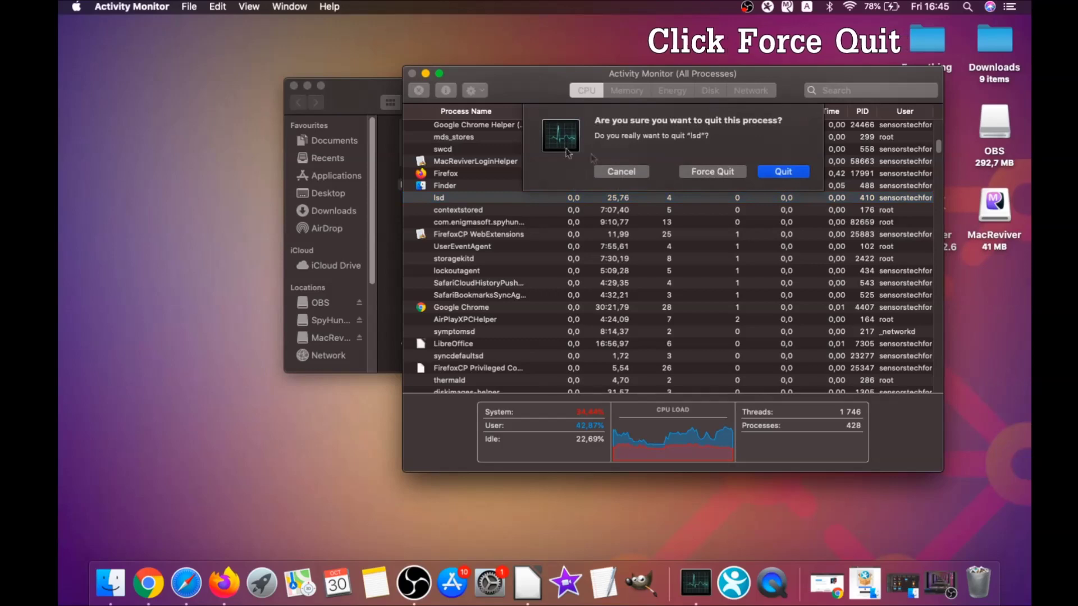
pyautogui.click(727, 172)
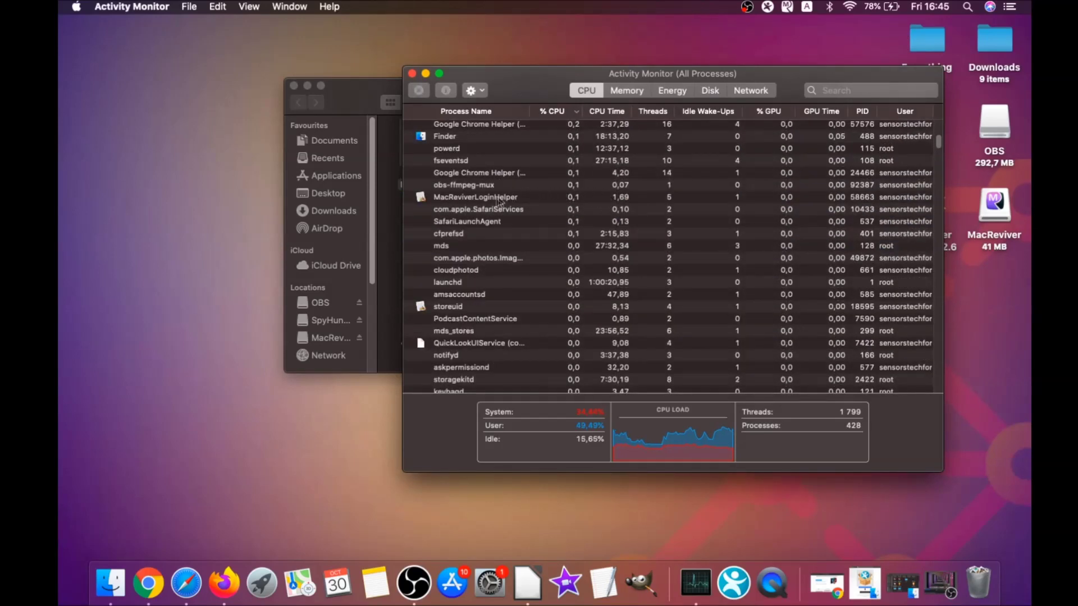
# - Force quit MacReviverLoginHelper, then close Activity Monitor and the Utilities window
pyautogui.click(497, 198)
pyautogui.click(420, 91)
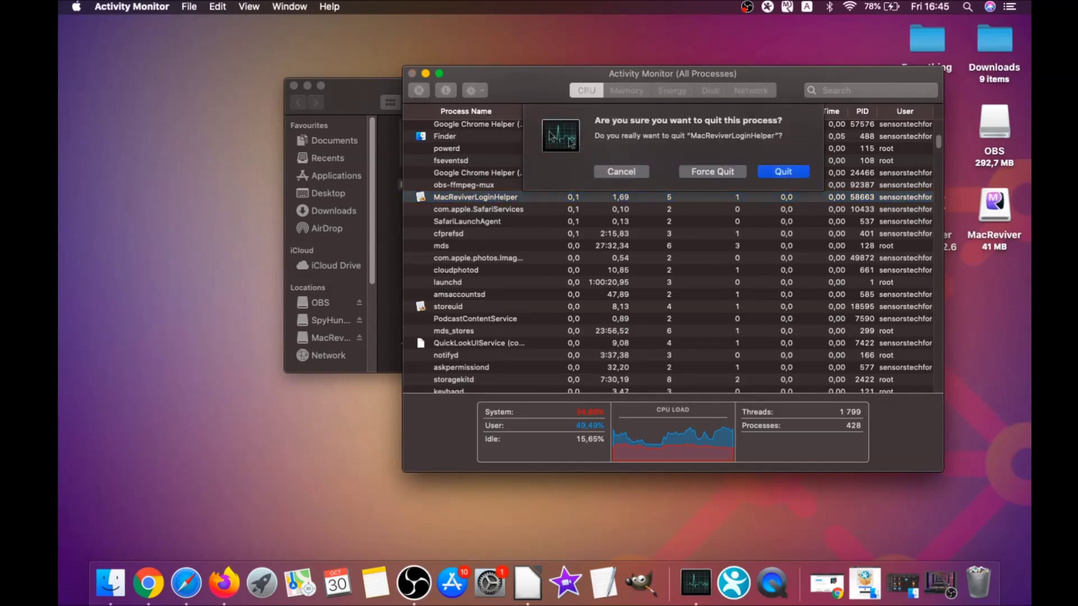
pyautogui.click(710, 172)
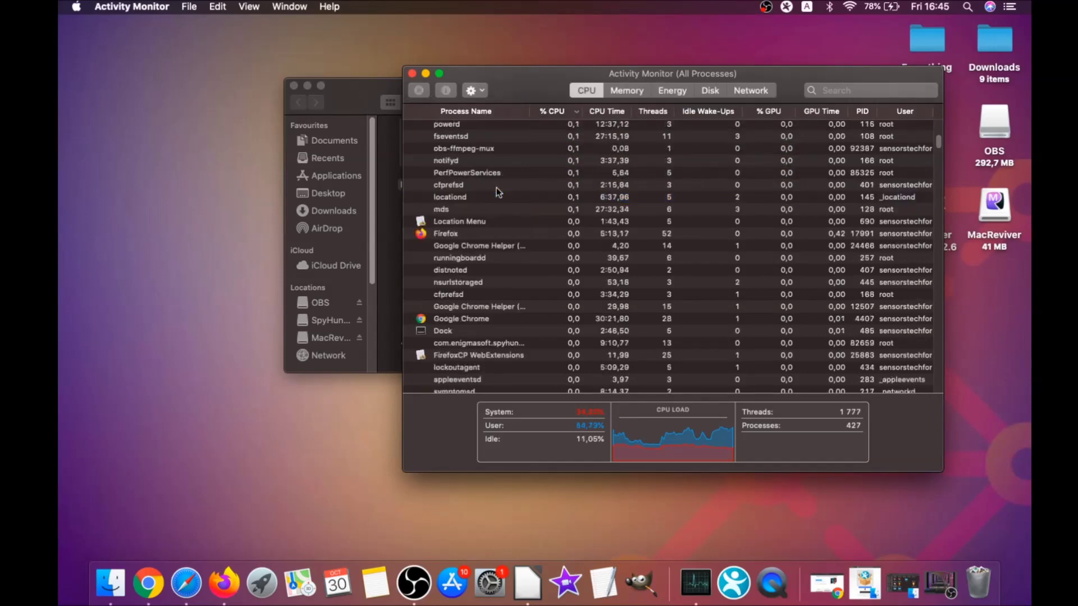
pyautogui.scroll(5, 497, 193)
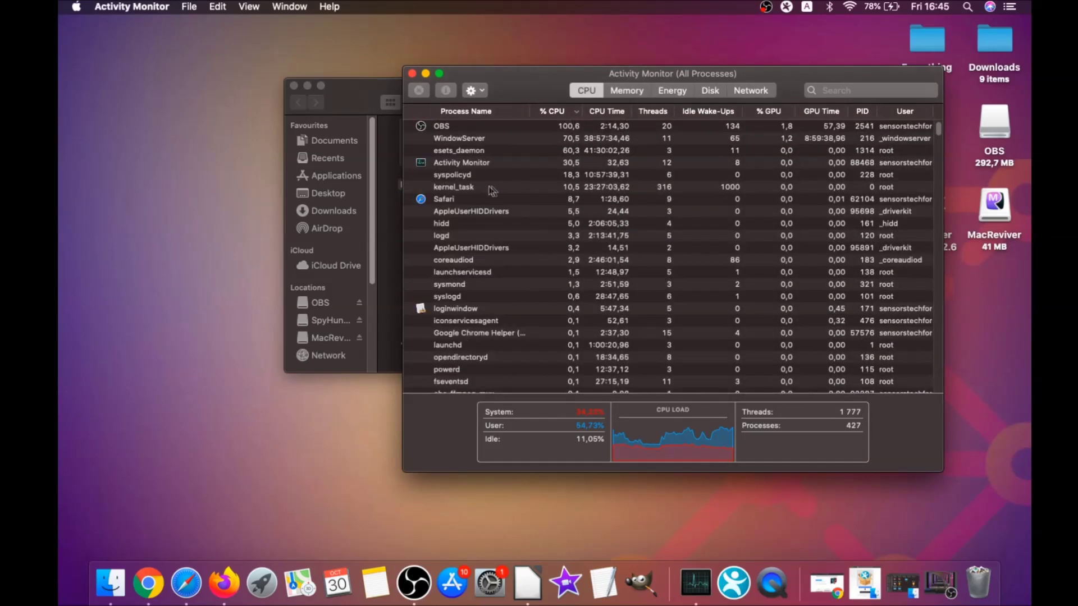
pyautogui.click(412, 73)
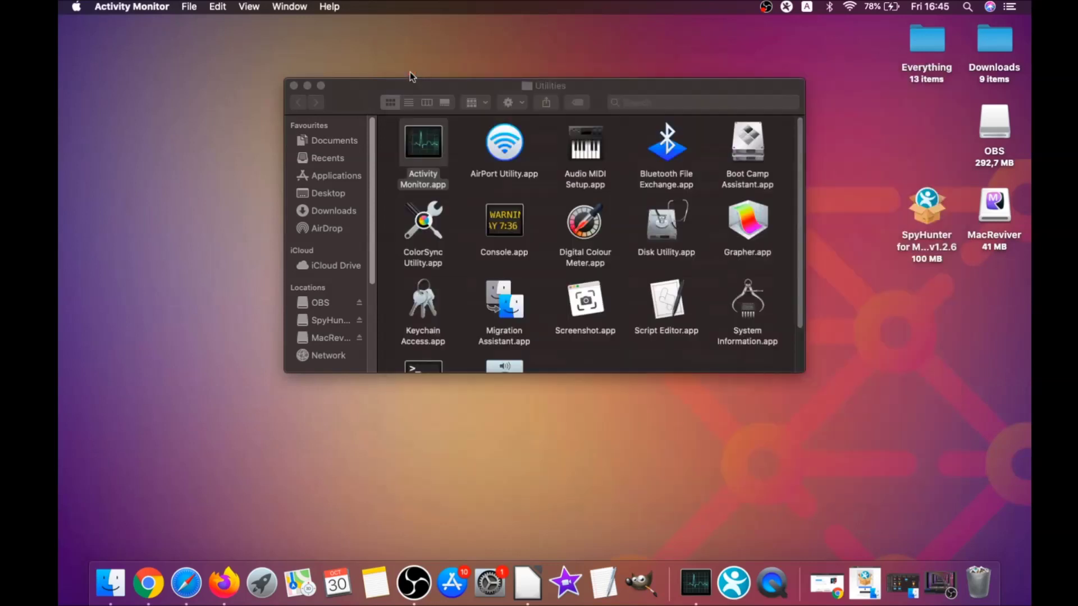
pyautogui.click(293, 87)
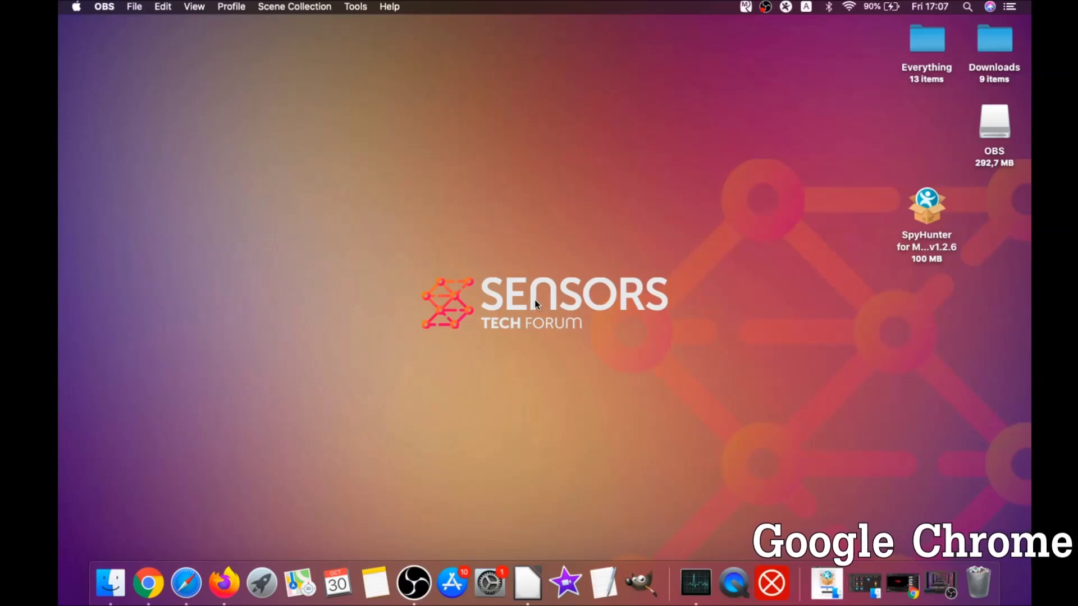
# - Open Chrome and go to about://settings/clearBrowserData
pyautogui.click(148, 583)
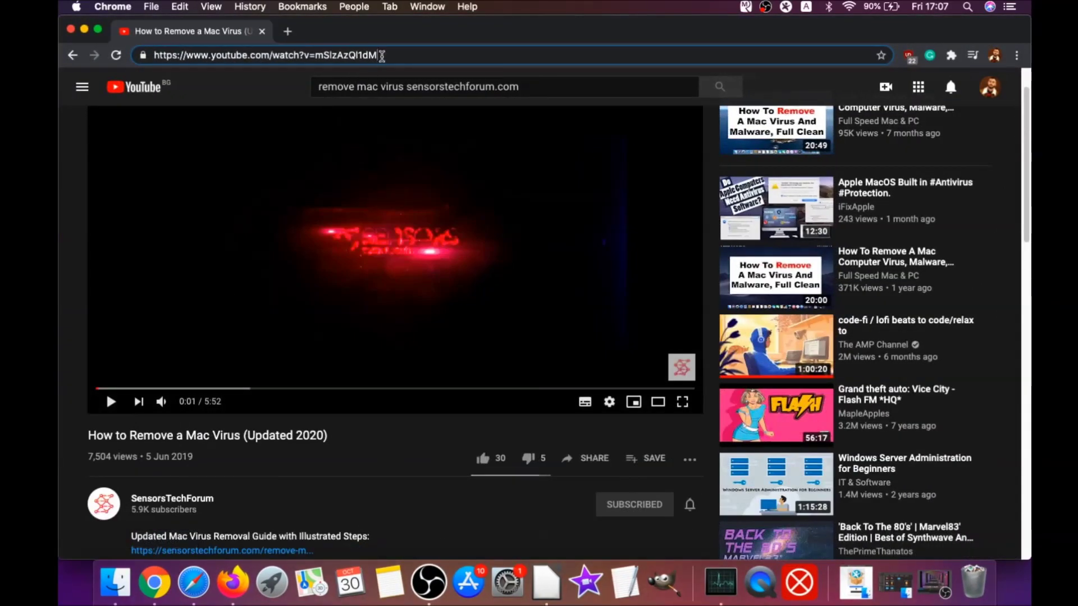
pyautogui.click(380, 56)
pyautogui.write('about:/')
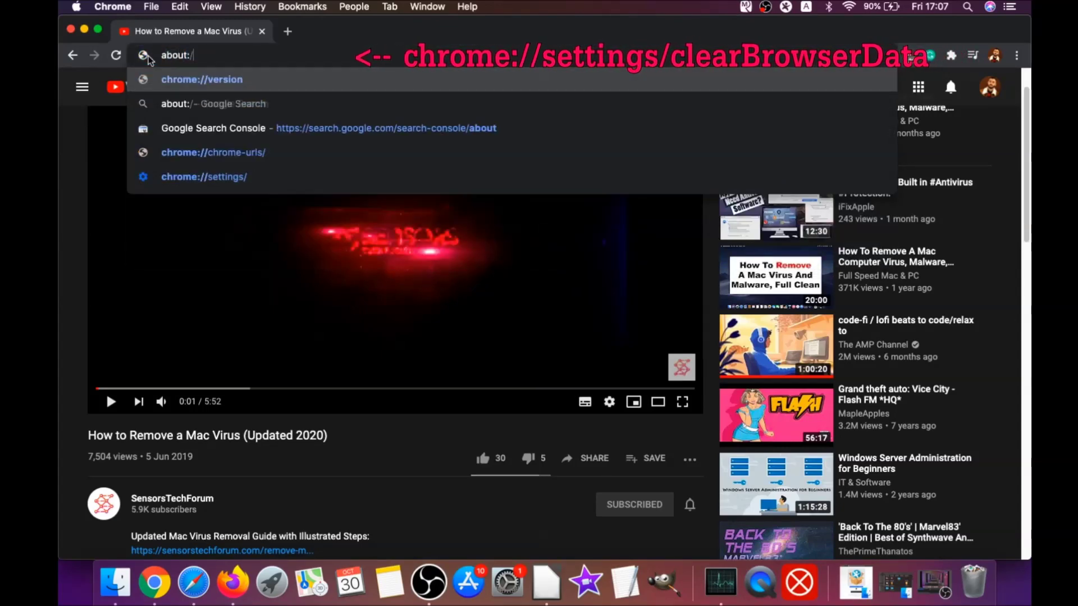
pyautogui.write('/settings')
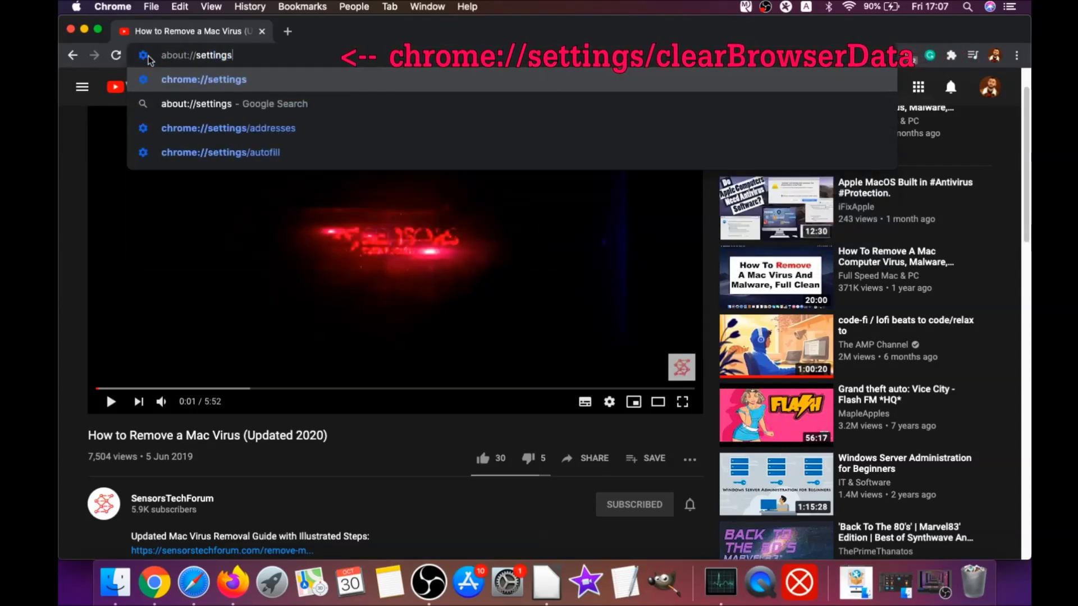
pyautogui.write('/clear')
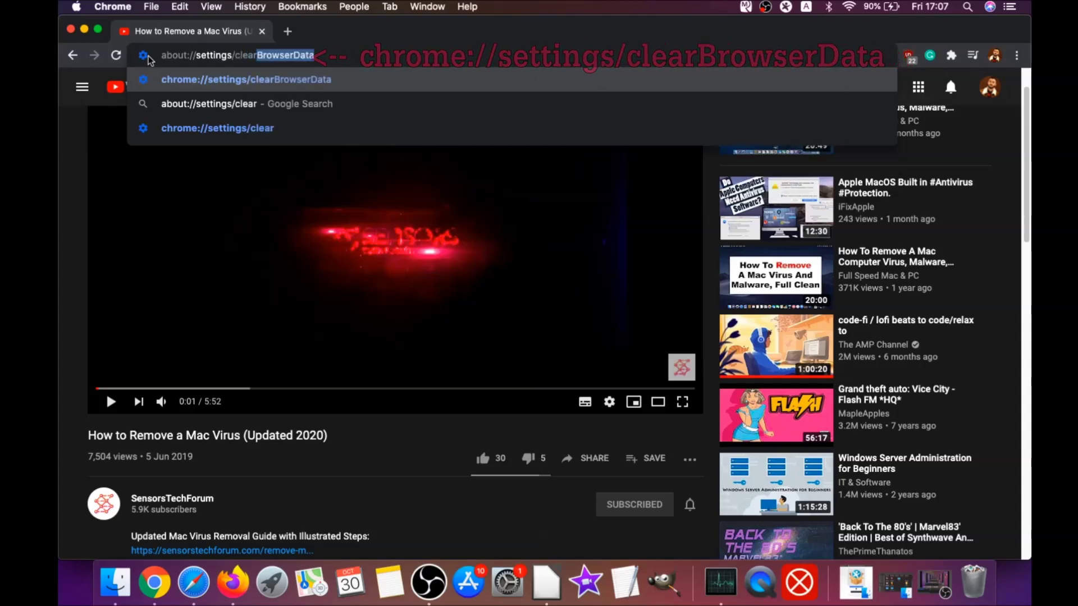
pyautogui.write('BrowserData')
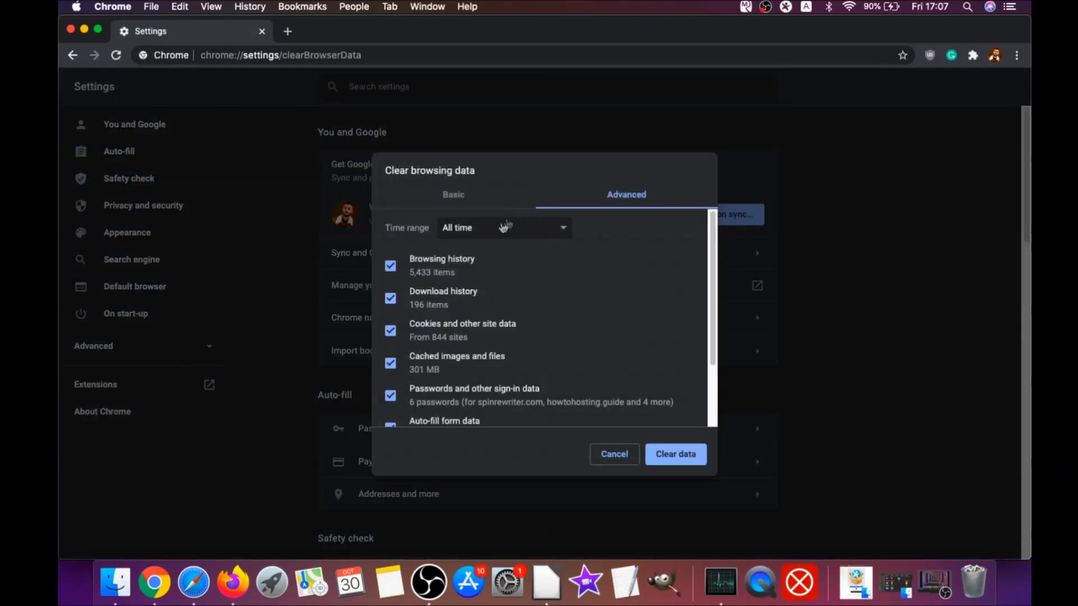
# - Clear all browsing data for All time with Passwords left unticked
pyautogui.click(505, 227)
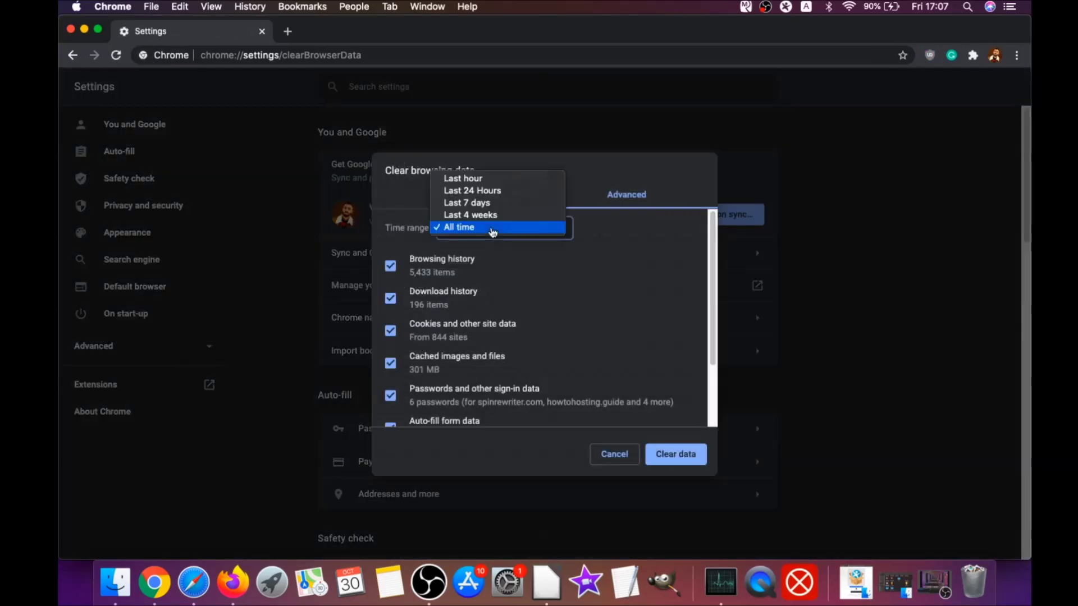
pyautogui.click(460, 228)
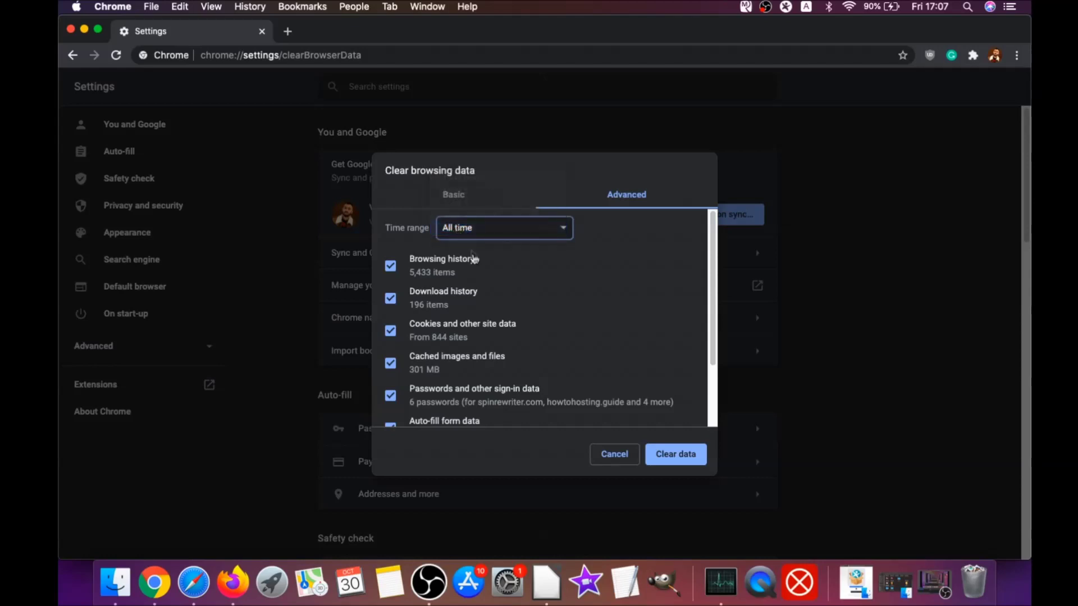
pyautogui.scroll(-1, 474, 261)
pyautogui.scroll(-2, 440, 253)
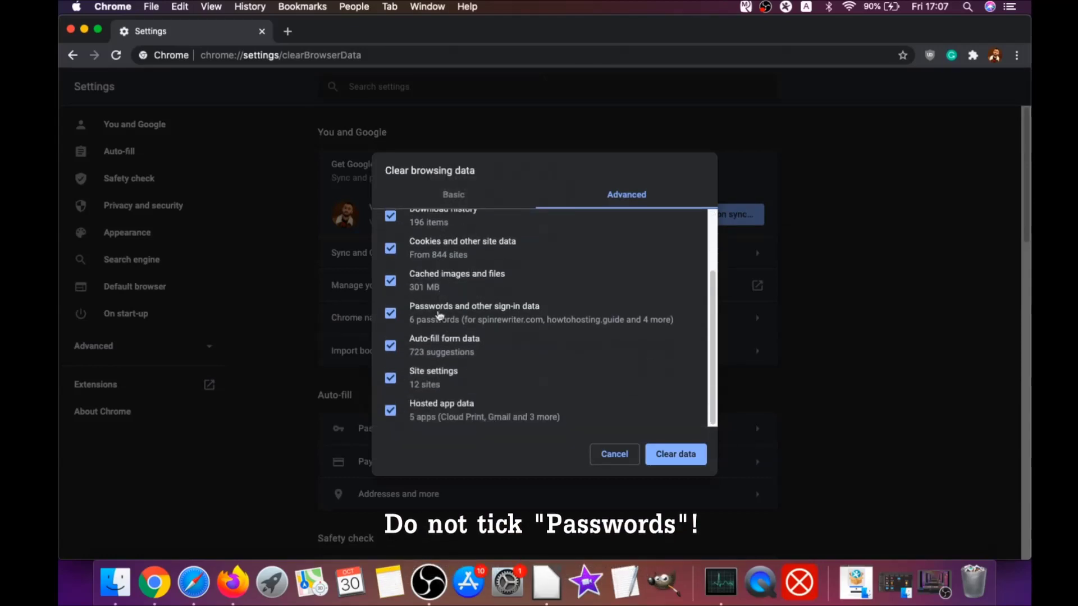
pyautogui.click(440, 315)
pyautogui.scroll(3, 442, 303)
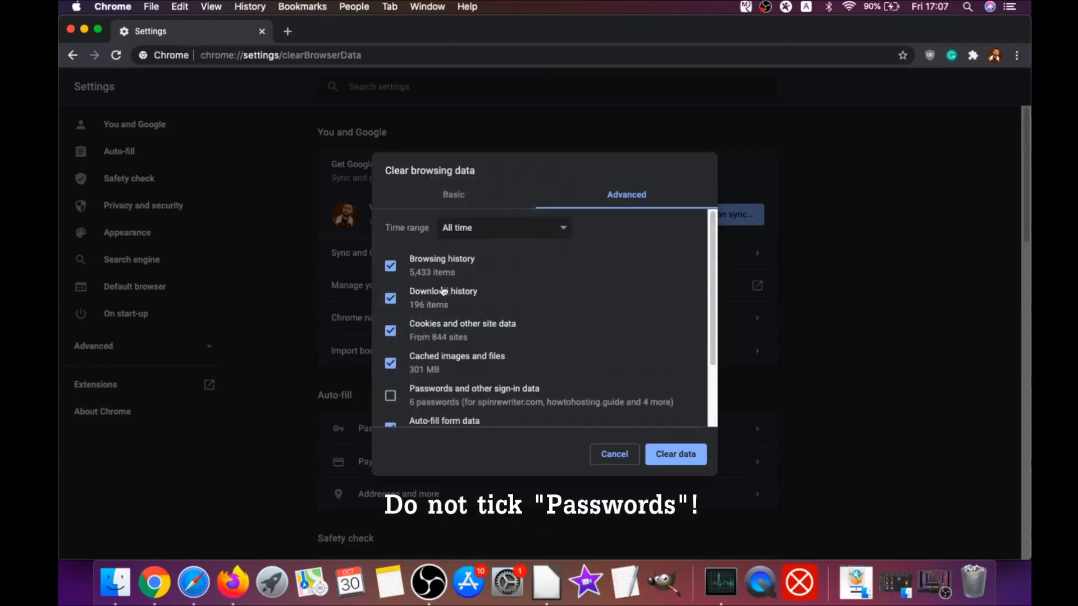
pyautogui.scroll(-3, 425, 329)
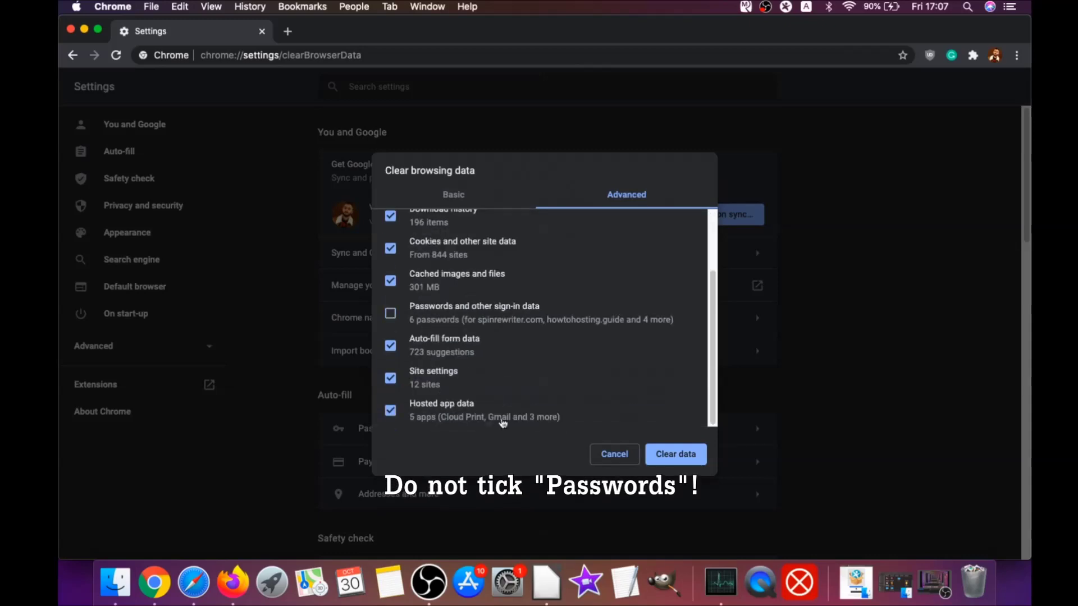
pyautogui.click(670, 455)
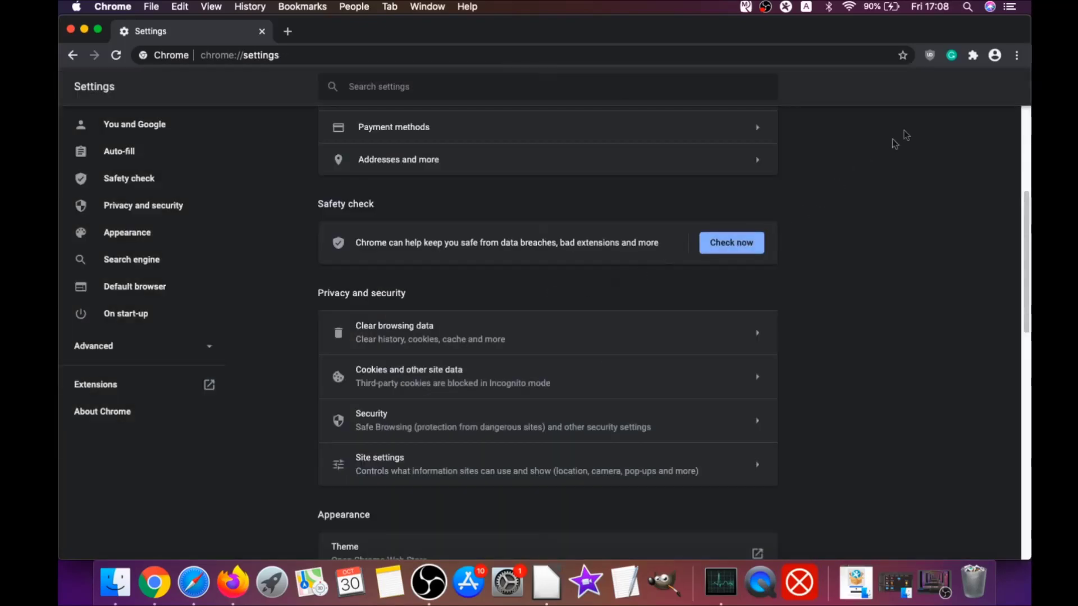
# - Remove the uBlock Origin extension from Chrome and minimize the browser window
pyautogui.click(1017, 56)
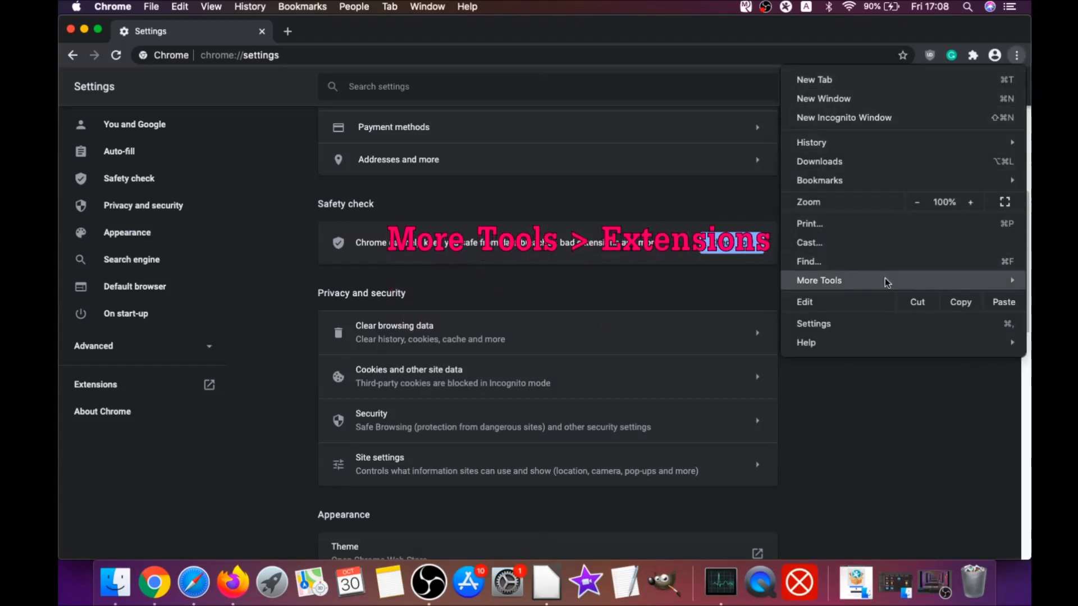
pyautogui.moveTo(885, 280)
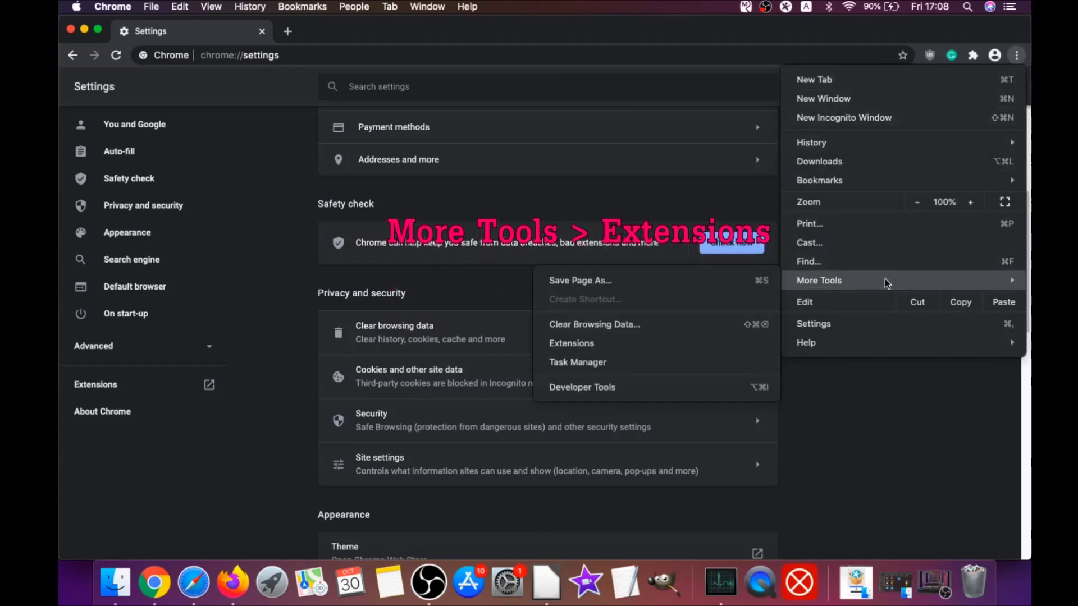
pyautogui.click(610, 344)
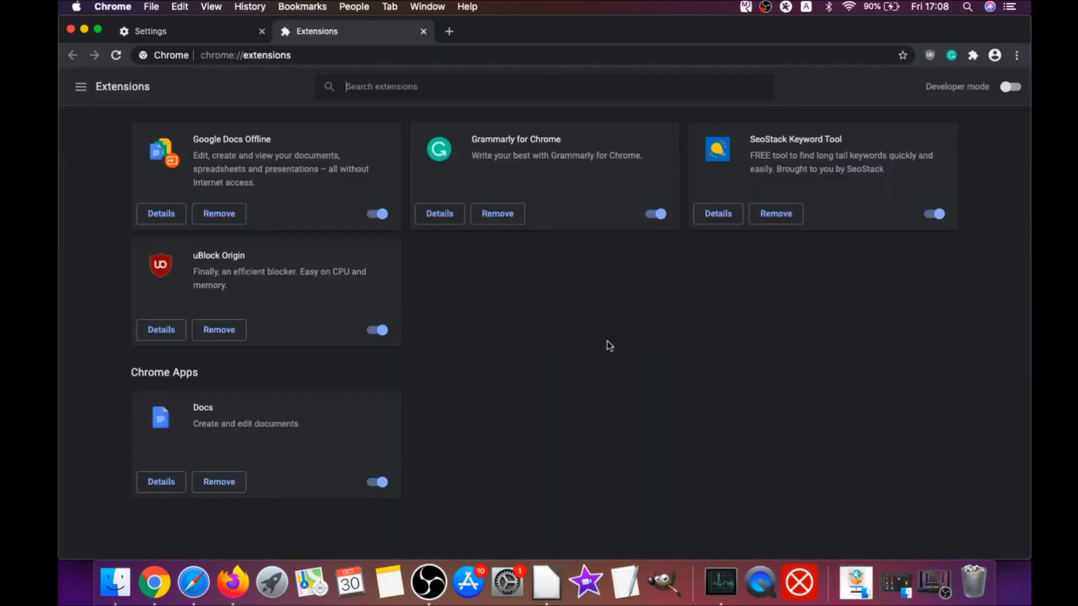
pyautogui.click(212, 332)
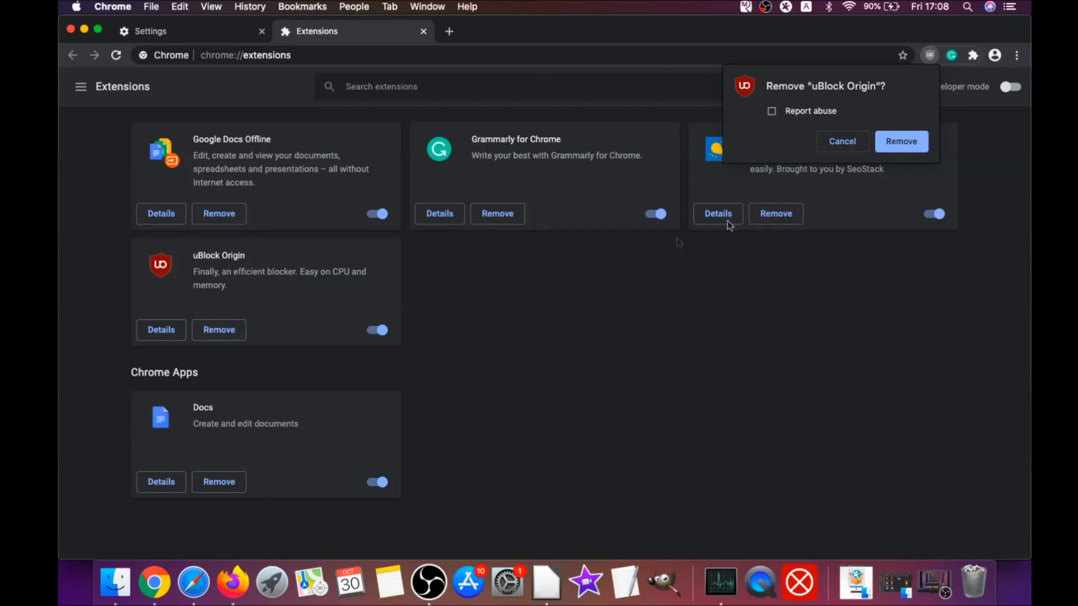
pyautogui.click(915, 141)
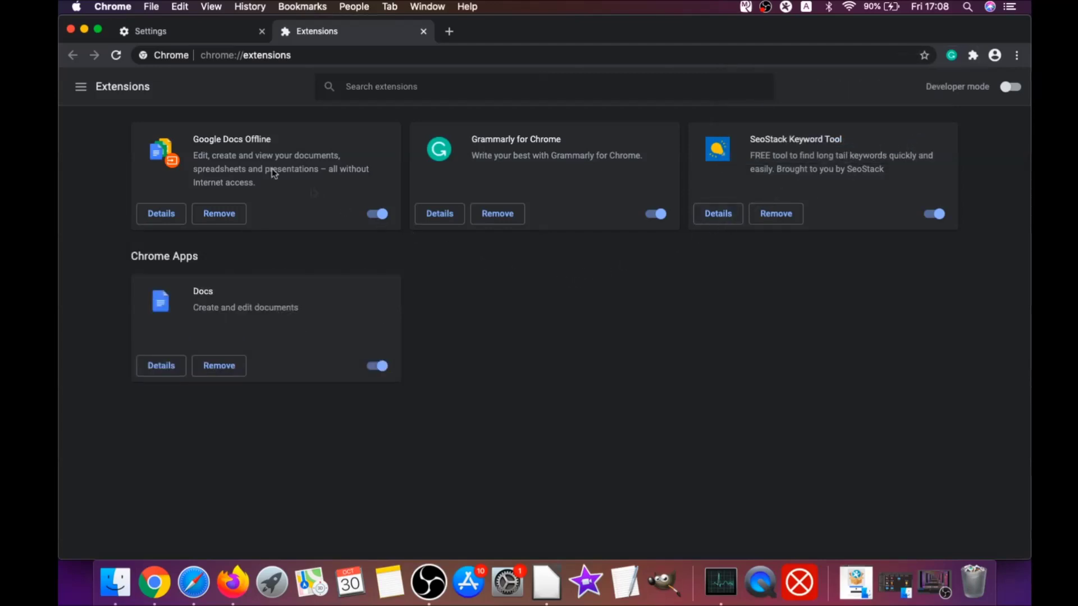
pyautogui.click(84, 29)
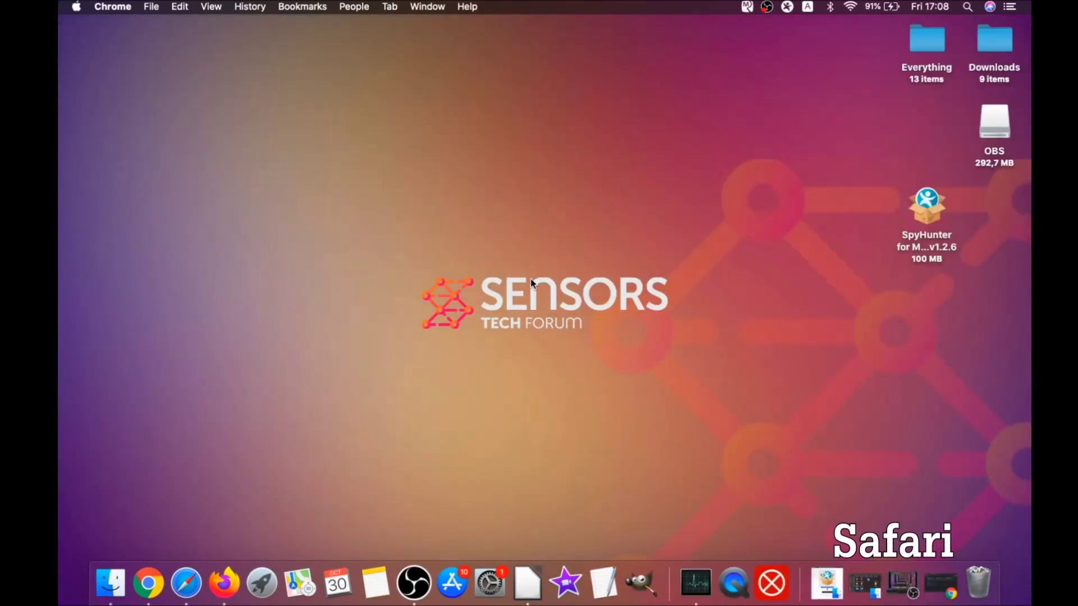
# - In Safari Preferences, change the default search engine from Yahoo to Google
pyautogui.click(186, 583)
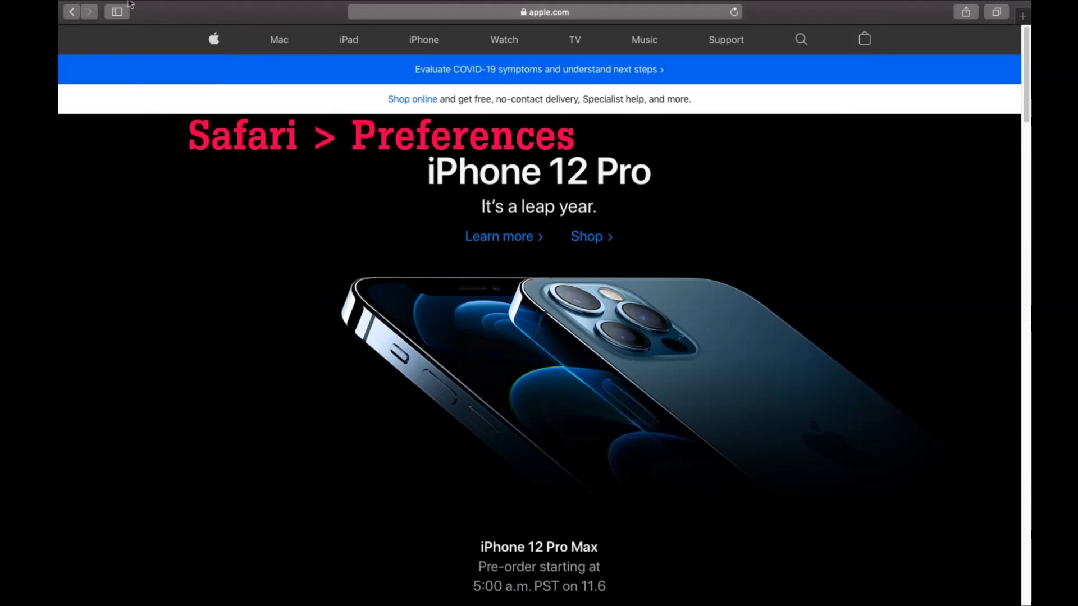
pyautogui.moveTo(129, 2)
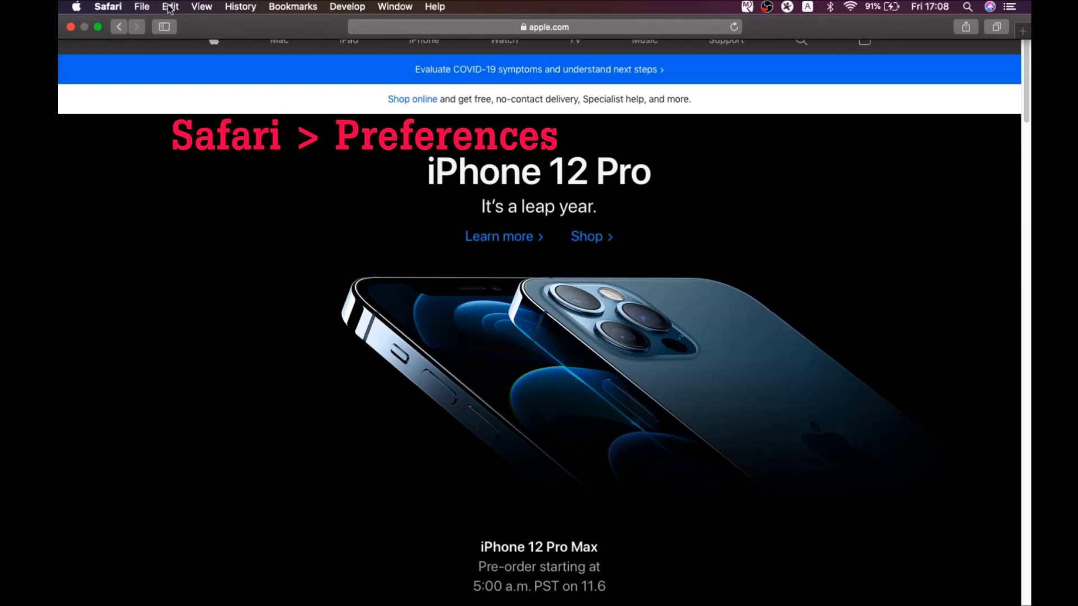
pyautogui.click(107, 7)
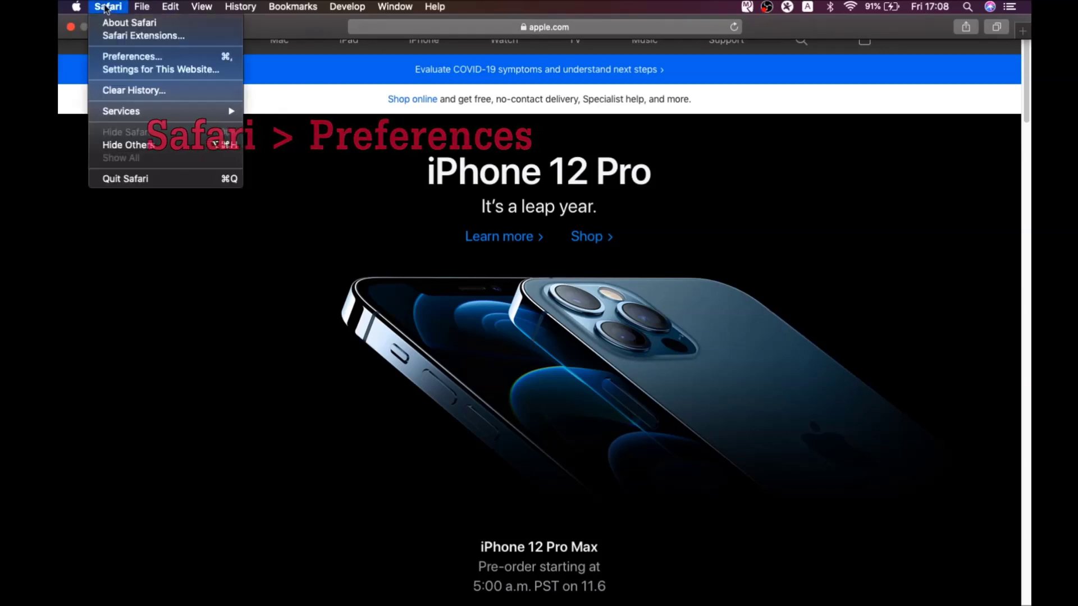
pyautogui.click(136, 58)
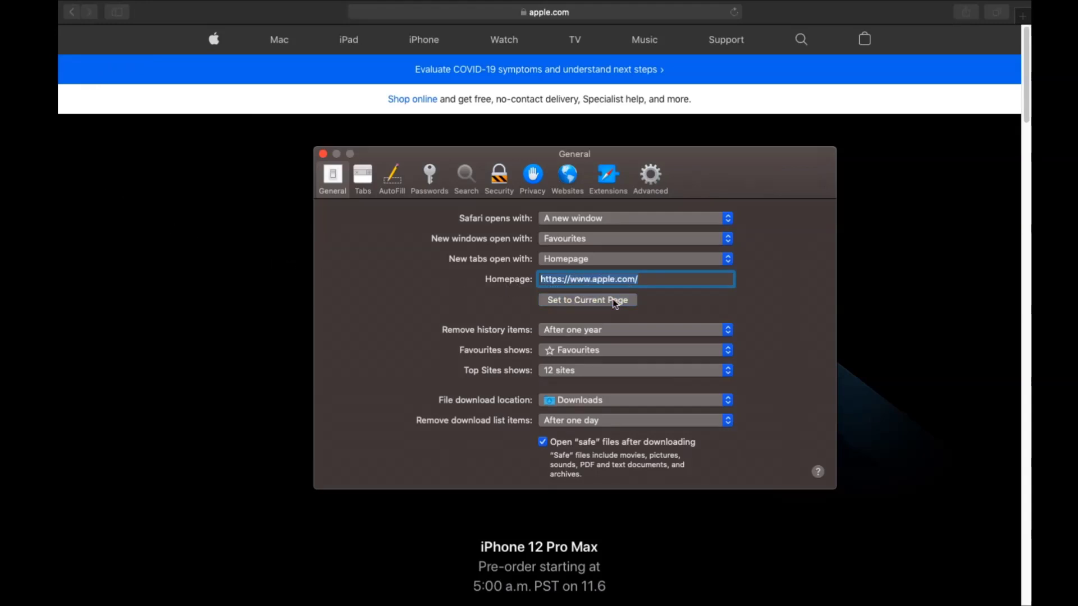
pyautogui.click(644, 279)
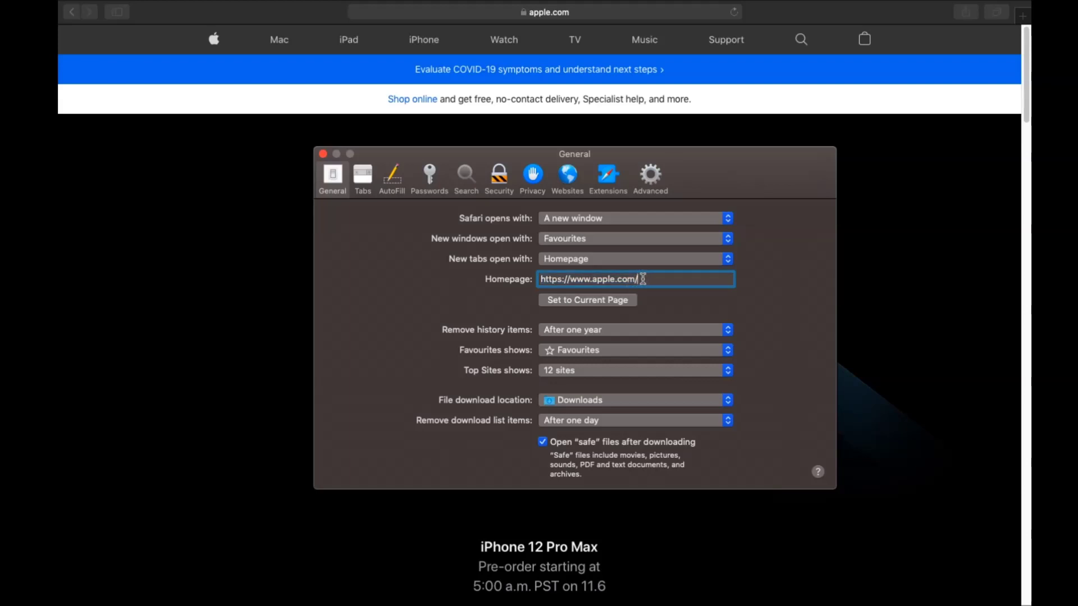
pyautogui.click(466, 175)
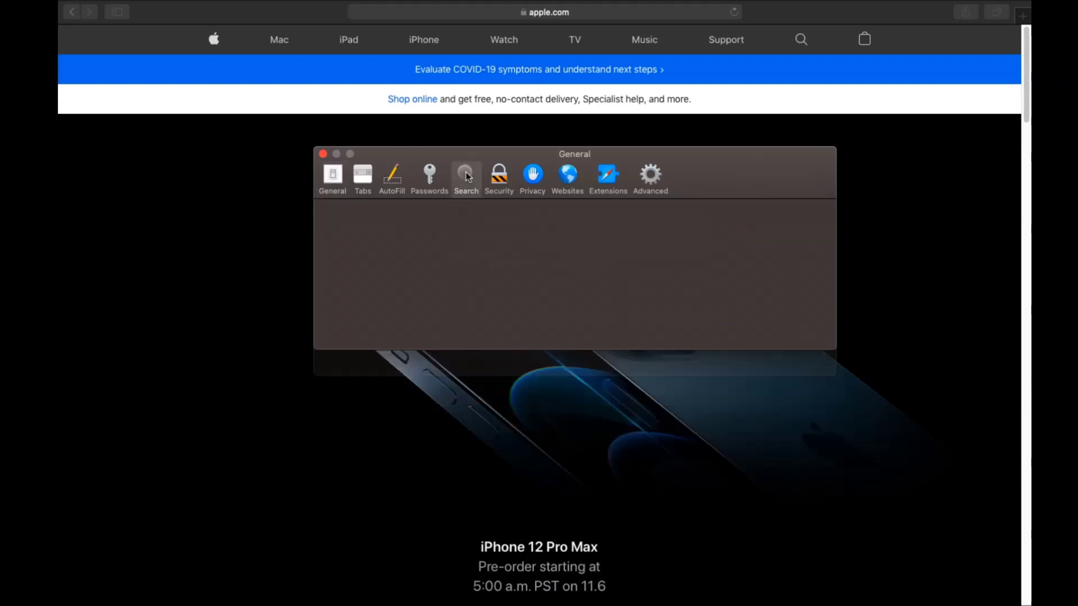
pyautogui.click(517, 218)
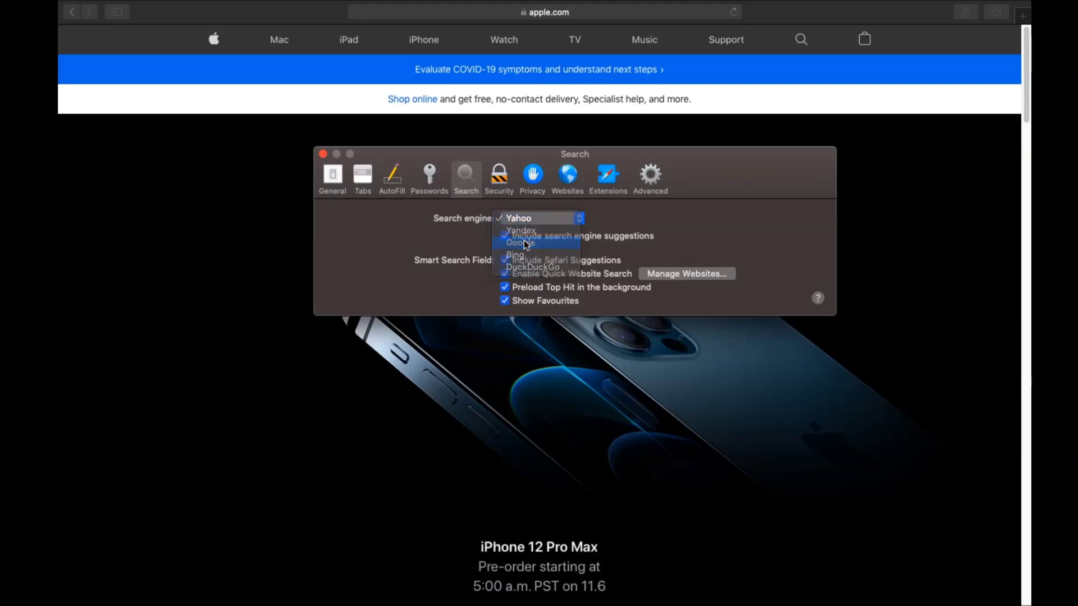
pyautogui.click(526, 244)
# - Uninstall the Porn Block Plus extension and reveal its app in Finder
pyautogui.click(600, 188)
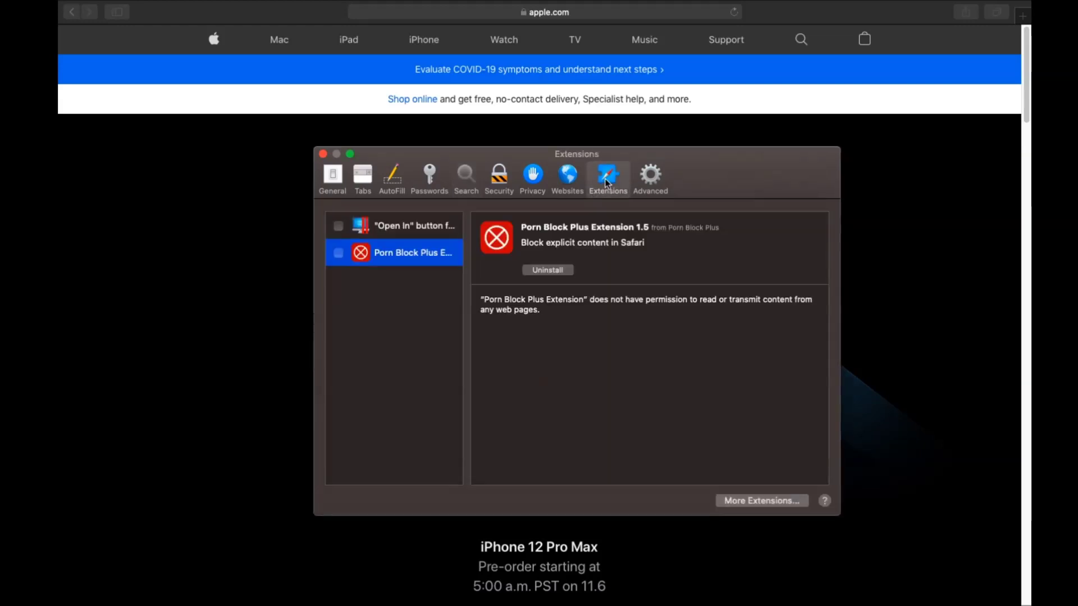
pyautogui.click(547, 270)
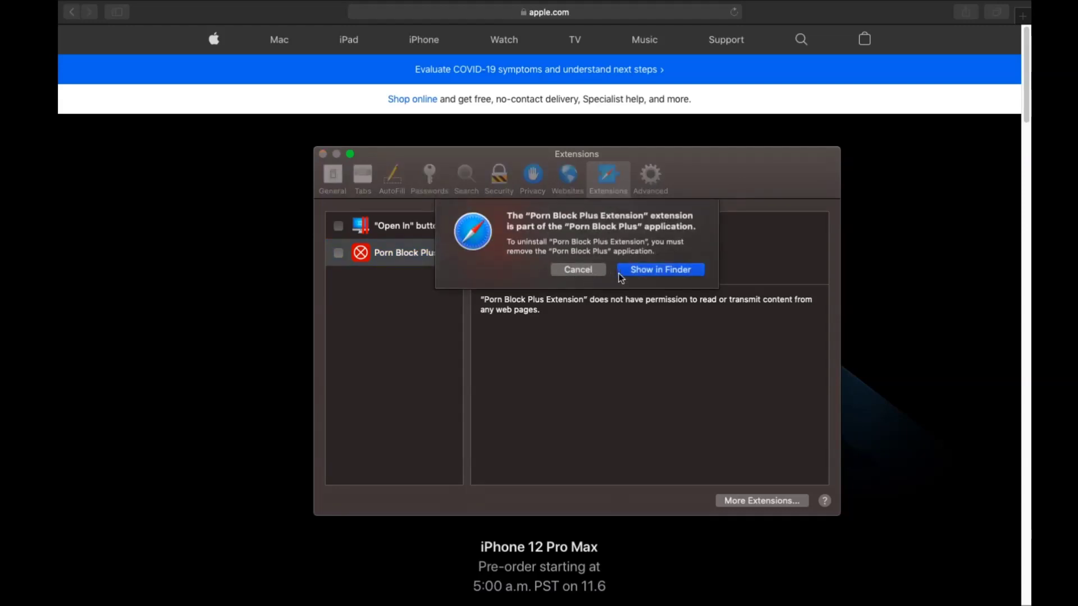
pyautogui.click(624, 271)
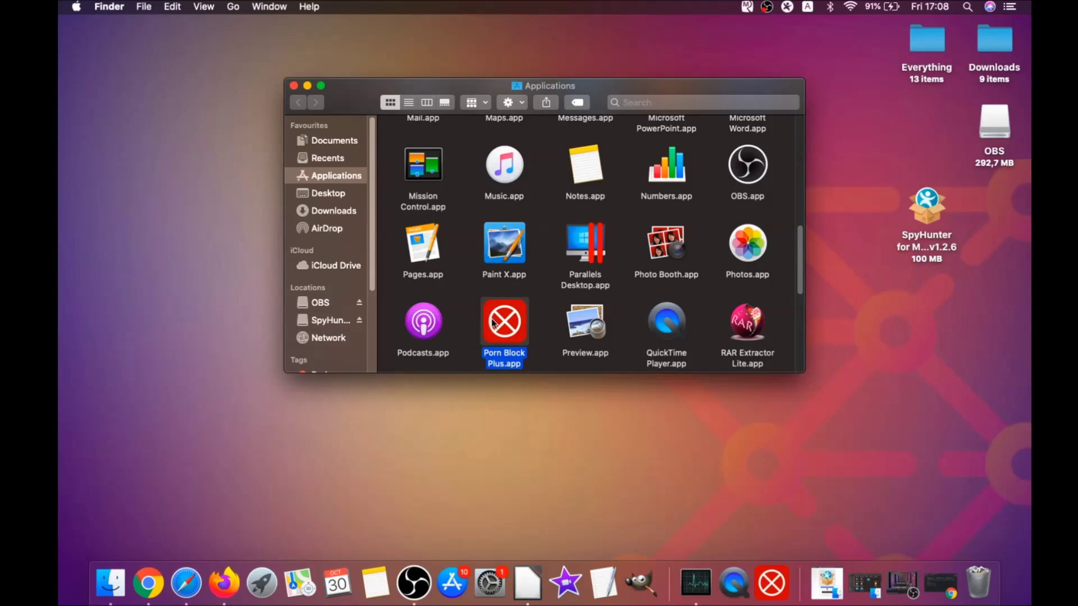
# - Move Porn Block Plus.app to the Bin, authorizing with the admin password, and close the window
pyautogui.moveTo(493, 323); pyautogui.dragTo(978, 576)
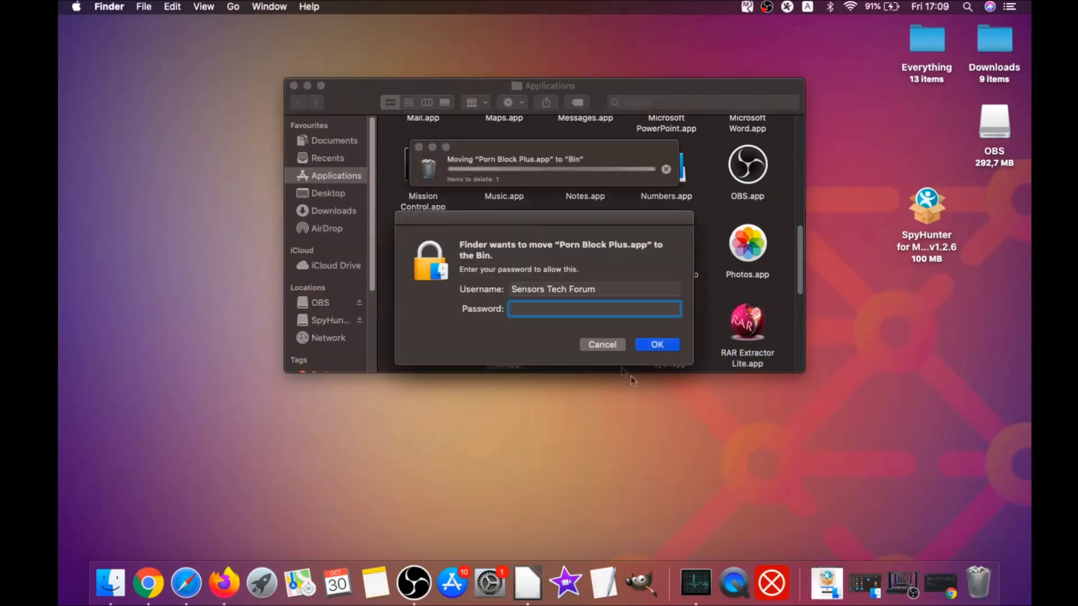
pyautogui.write('••••')
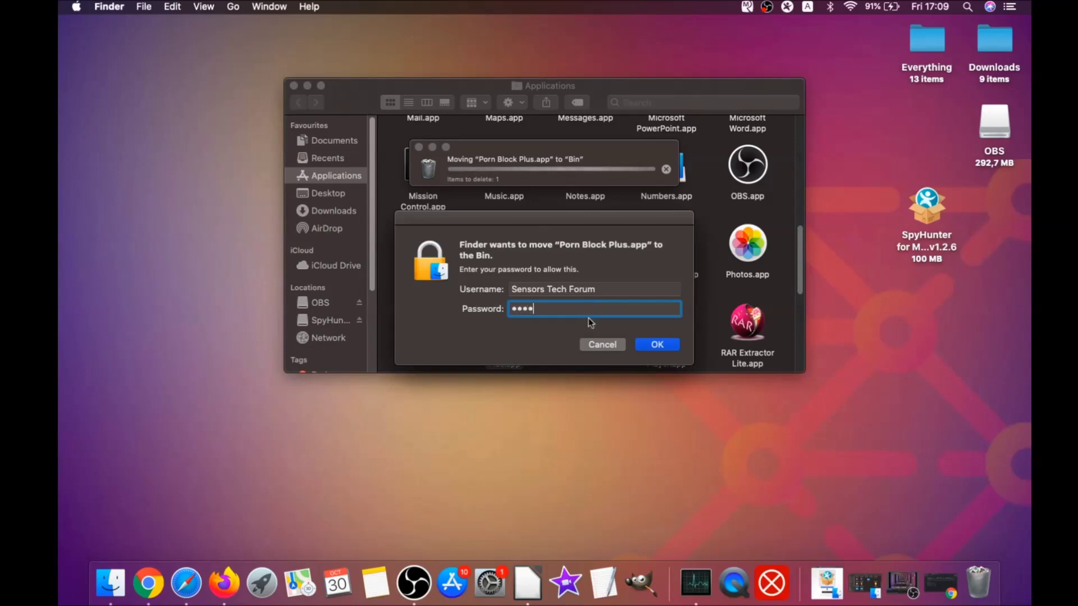
pyautogui.click(652, 345)
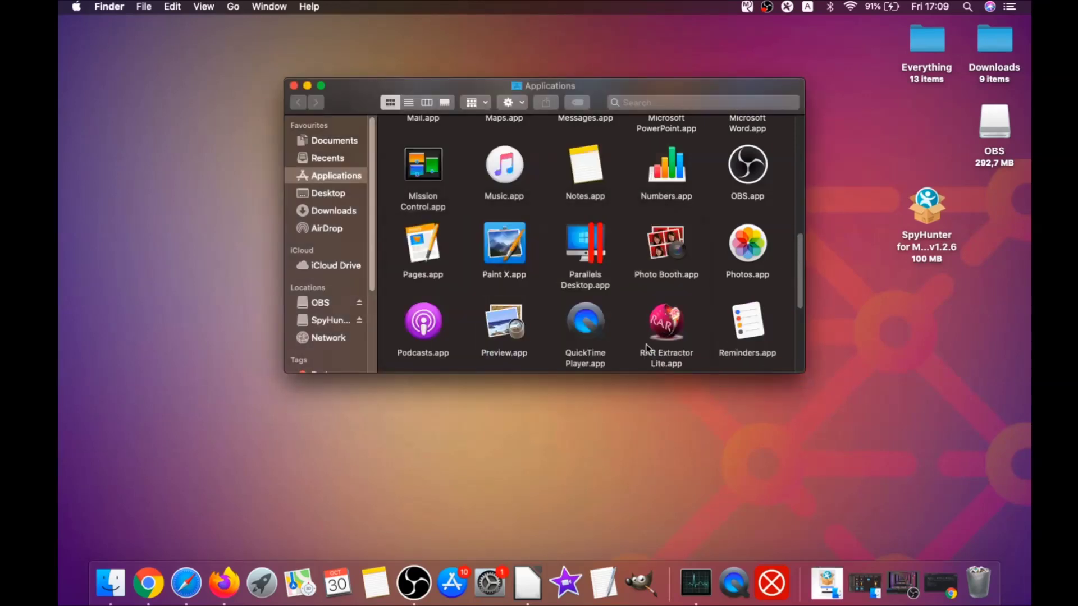
pyautogui.click(293, 86)
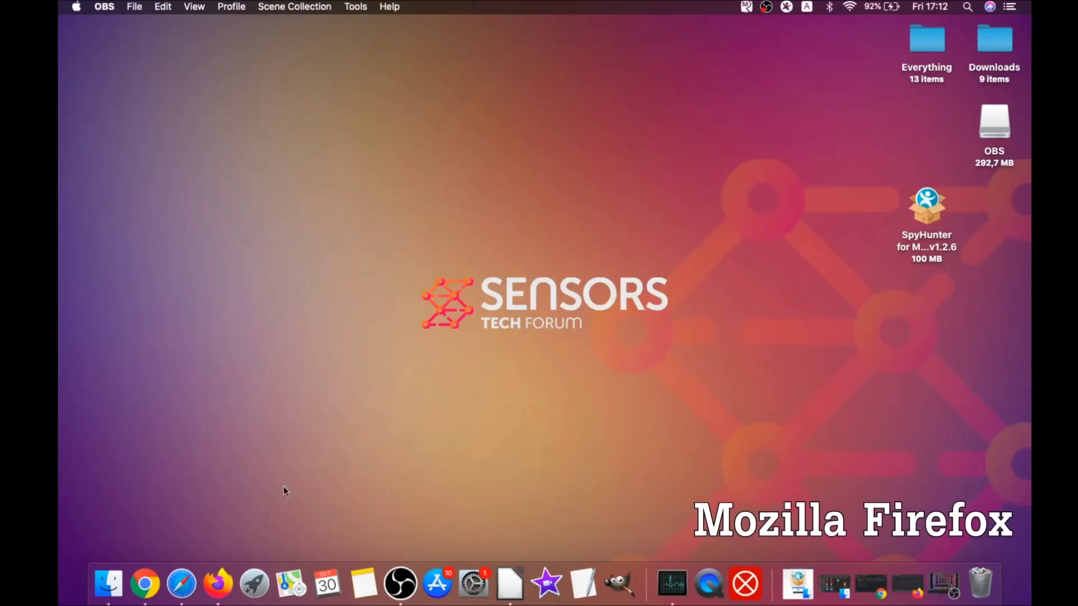
# - Open Firefox's Add-ons Manager
pyautogui.click(219, 584)
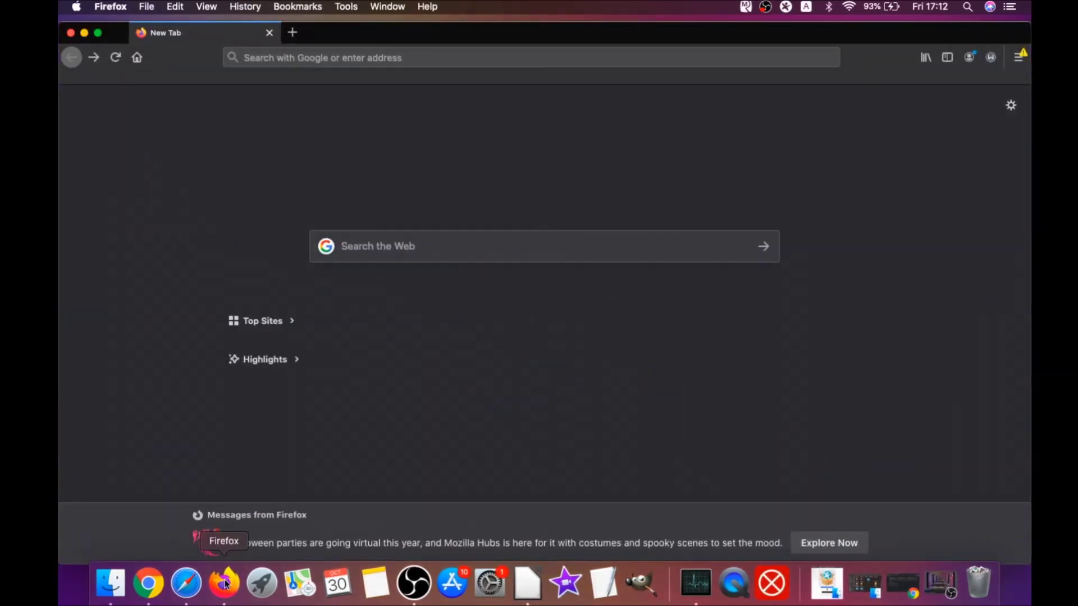
pyautogui.click(1017, 59)
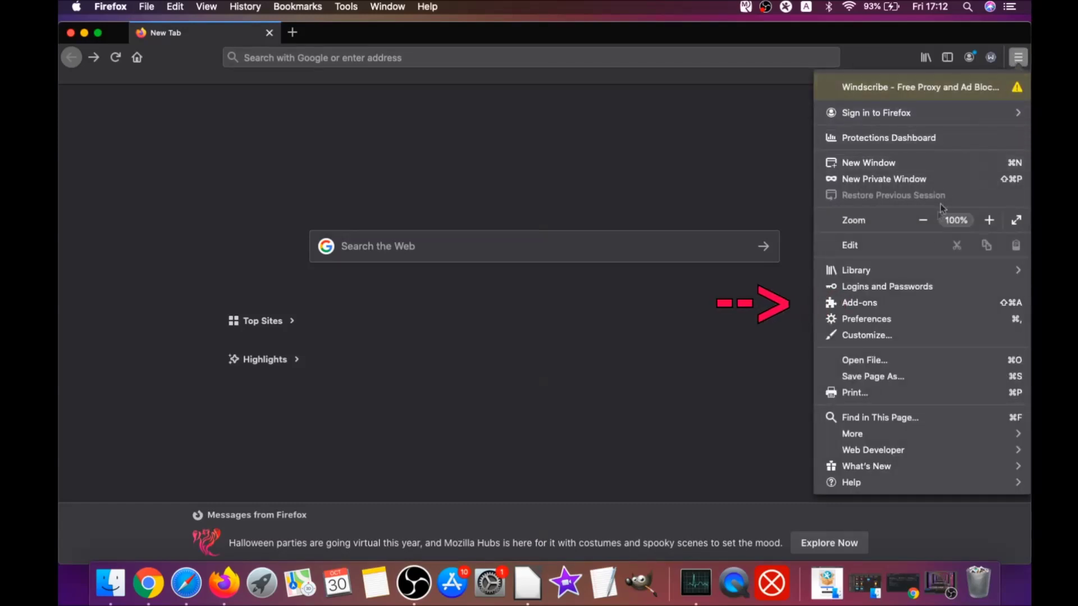
pyautogui.click(892, 308)
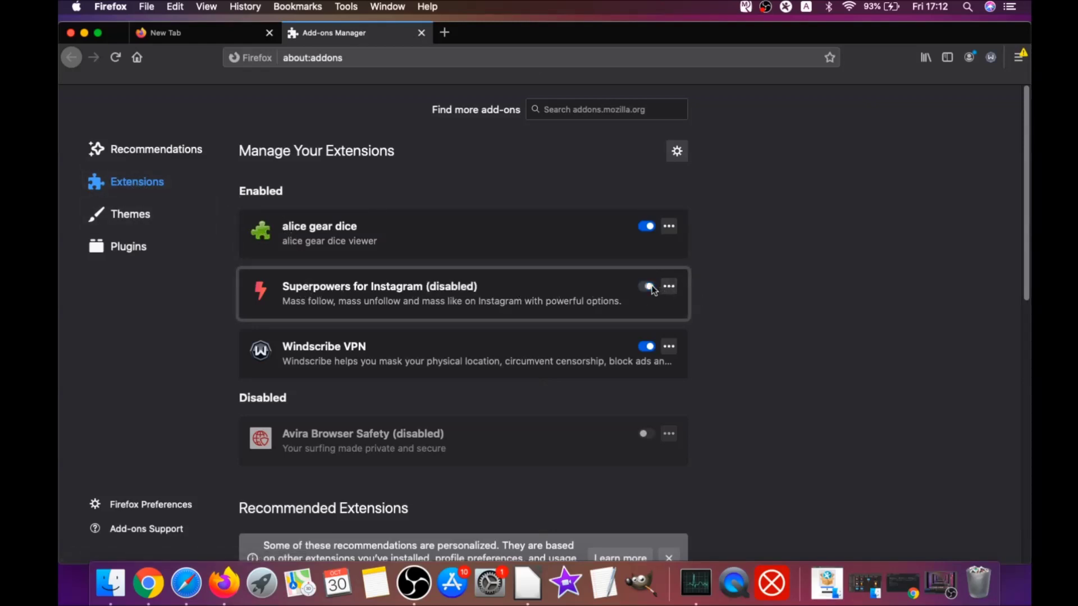
# - Remove the alice gear dice and Superpowers for Instagram extensions
pyautogui.click(649, 227)
pyautogui.click(668, 226)
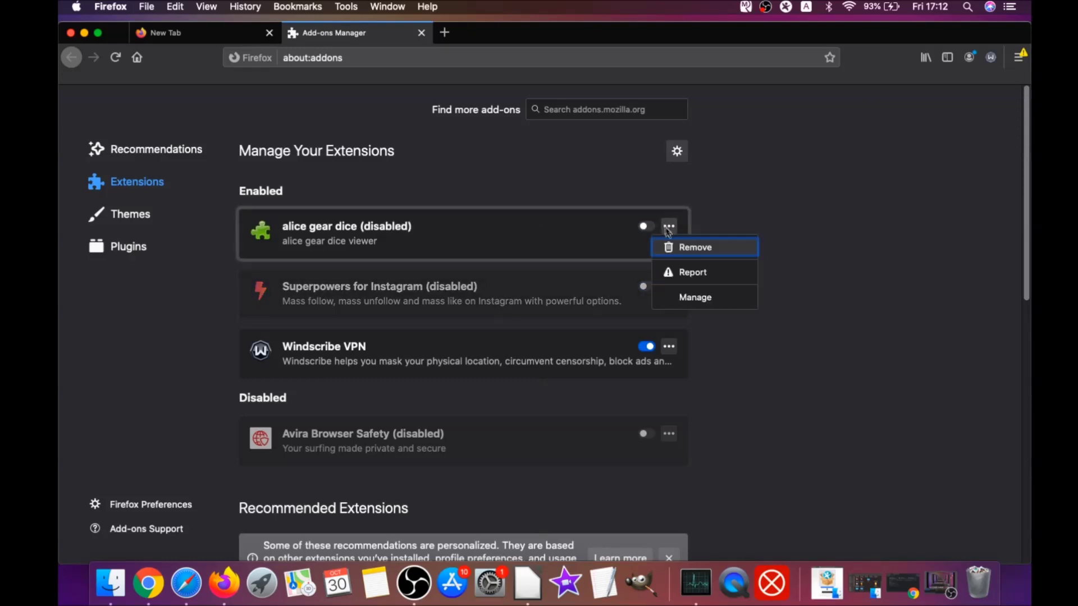
pyautogui.click(685, 248)
pyautogui.click(612, 159)
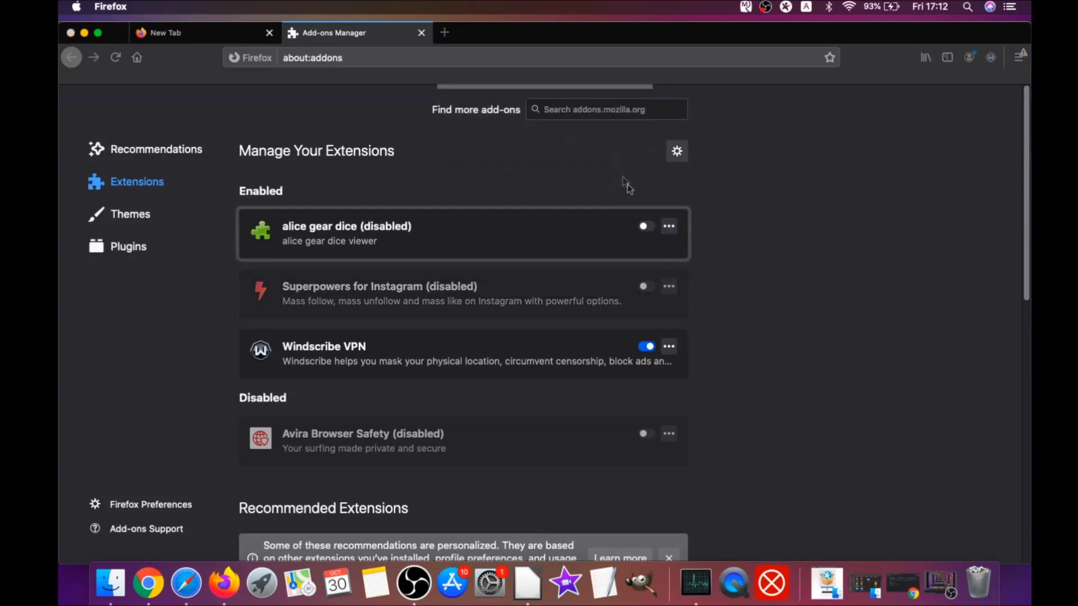
pyautogui.click(668, 270)
pyautogui.click(681, 291)
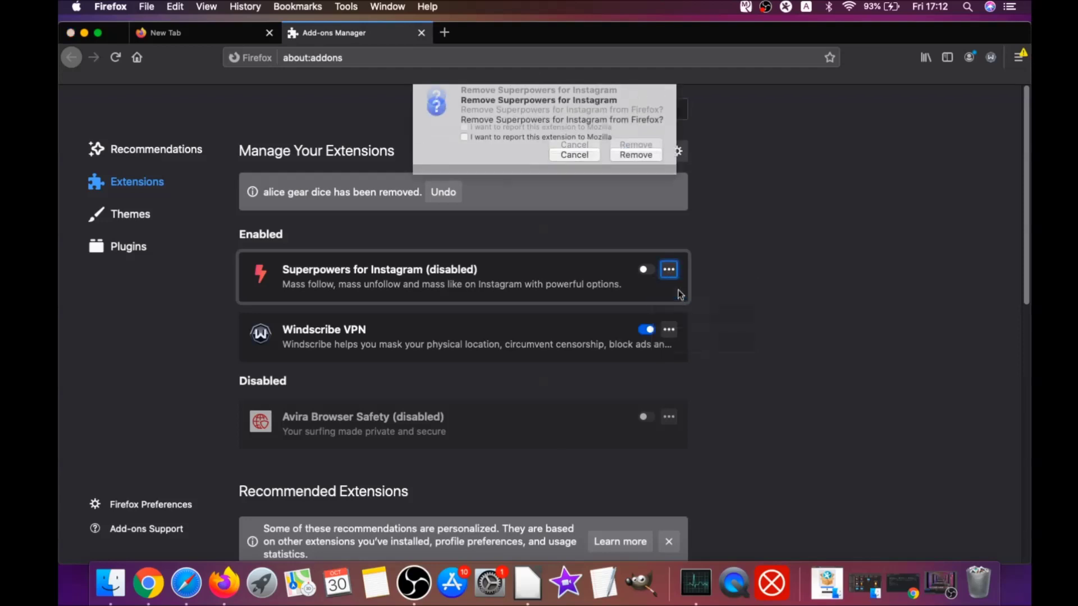
pyautogui.click(644, 154)
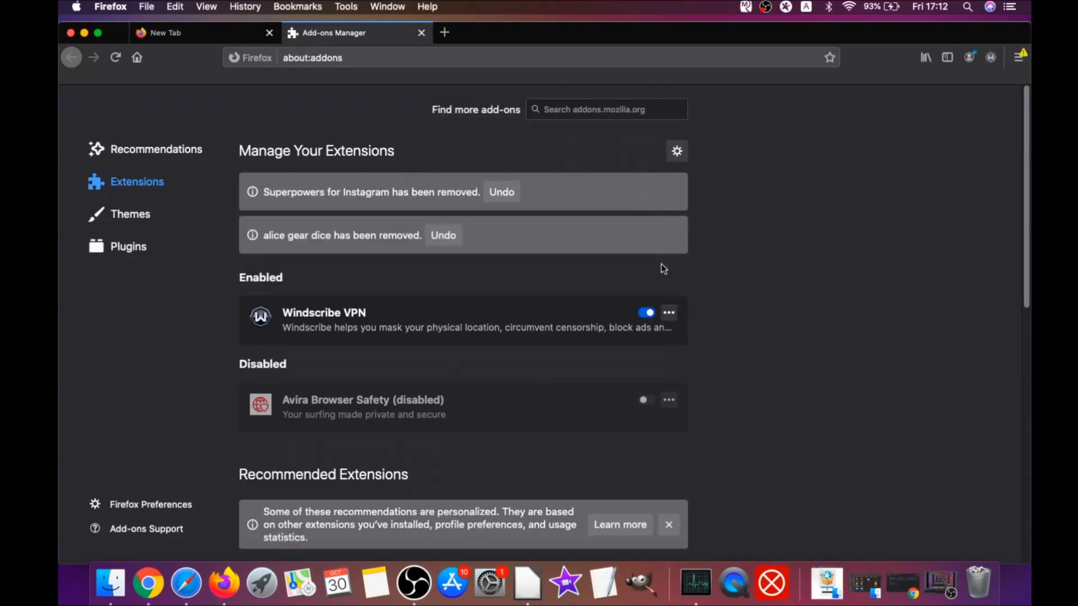
# - Refresh Firefox from the about:support page, removing its add-ons and customizations
pyautogui.click(326, 60)
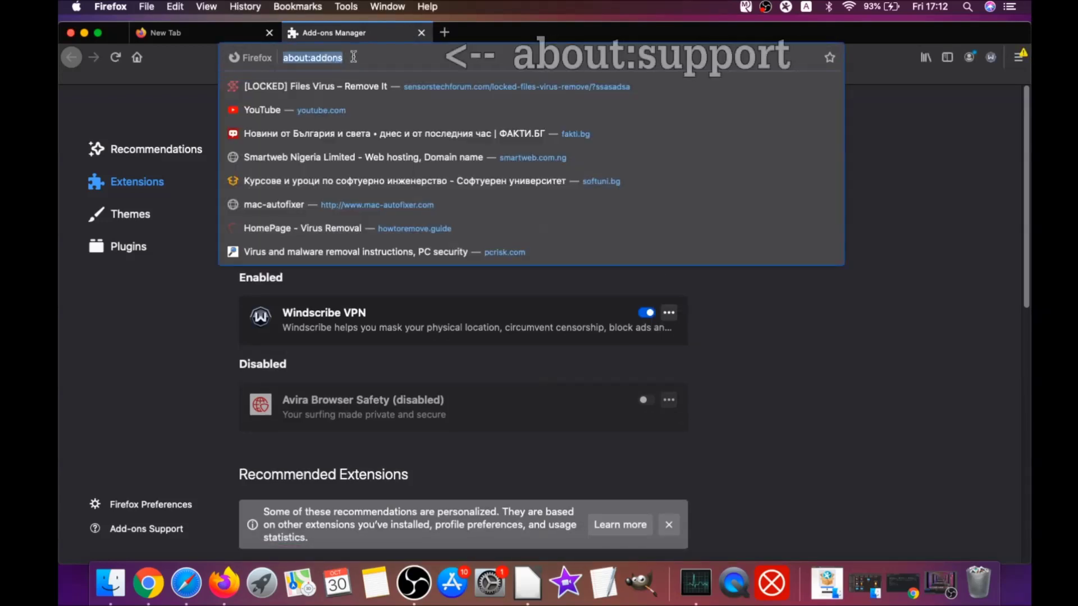
pyautogui.write('a')
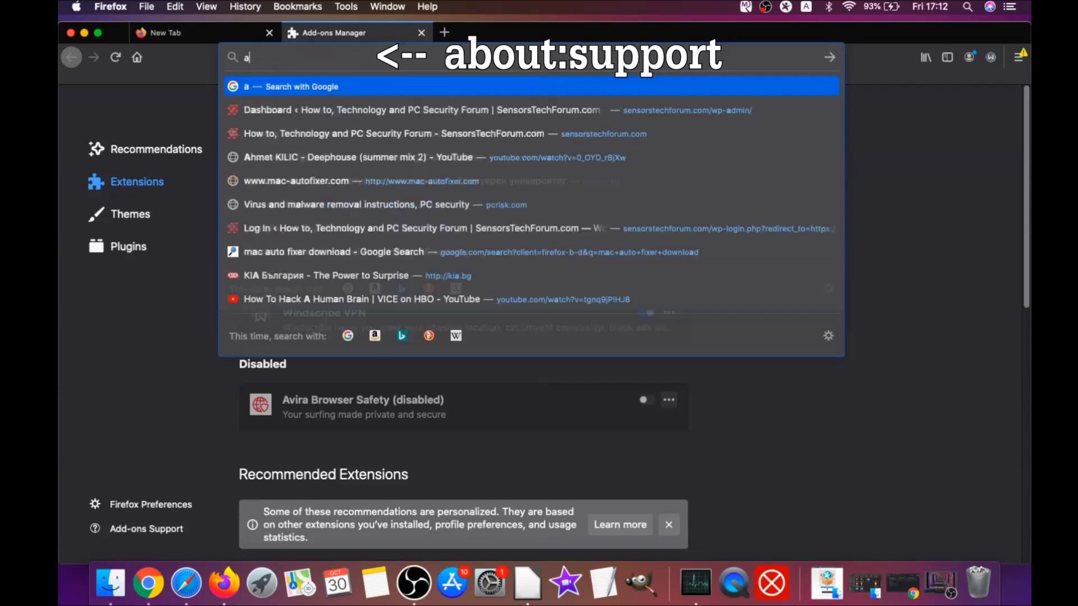
pyautogui.write('bout:support')
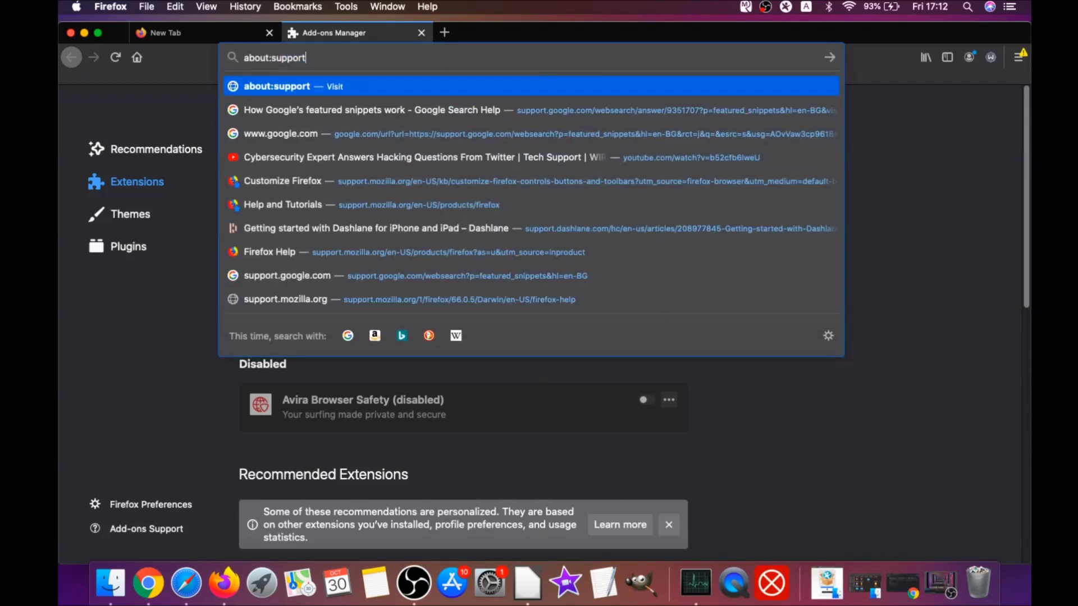
pyautogui.press('Return')
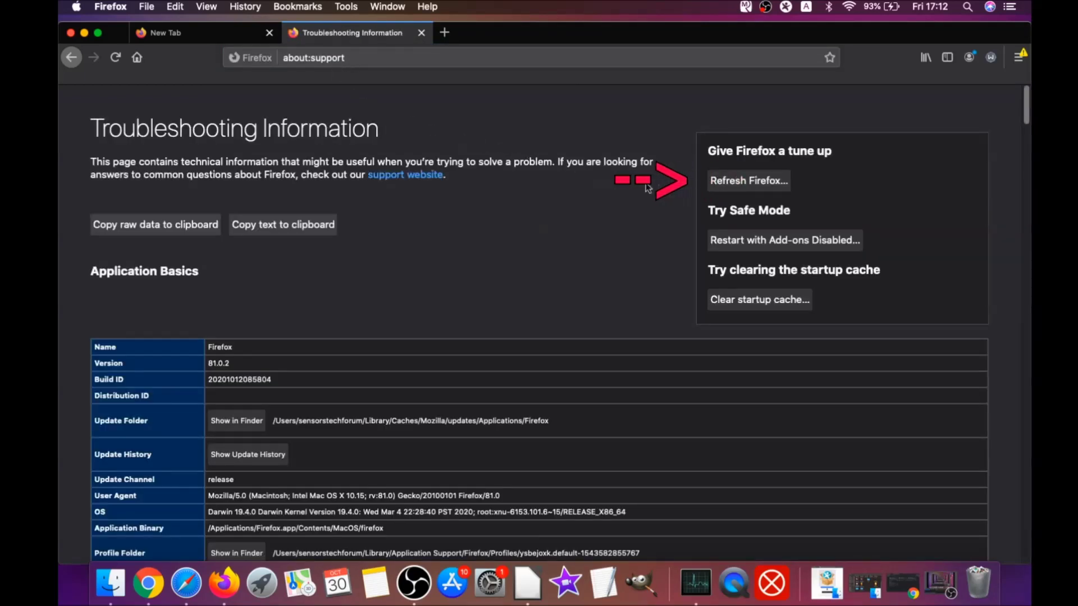
pyautogui.click(747, 186)
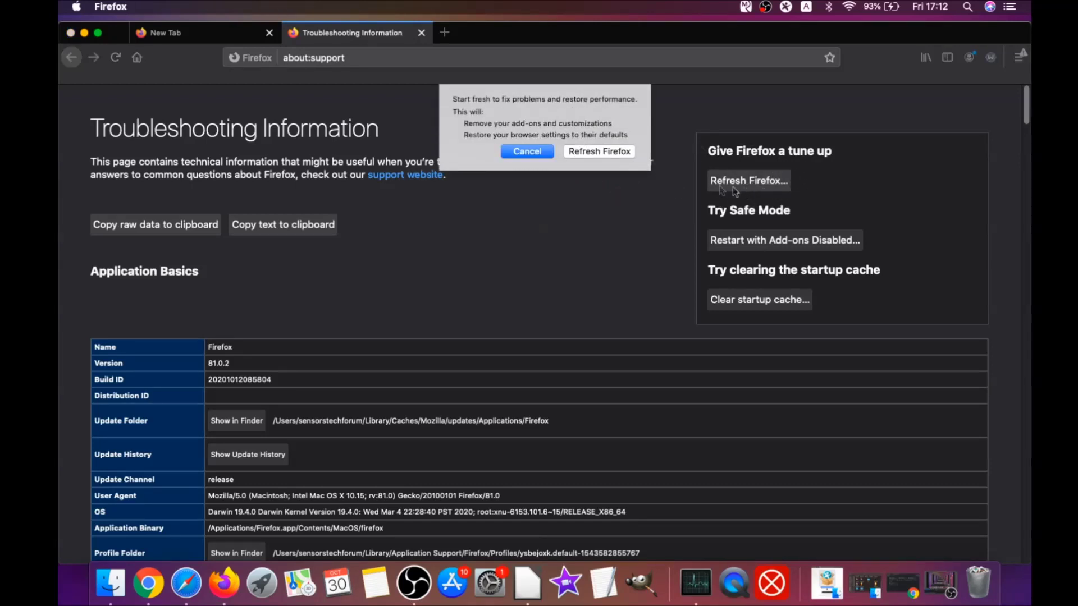
pyautogui.click(599, 153)
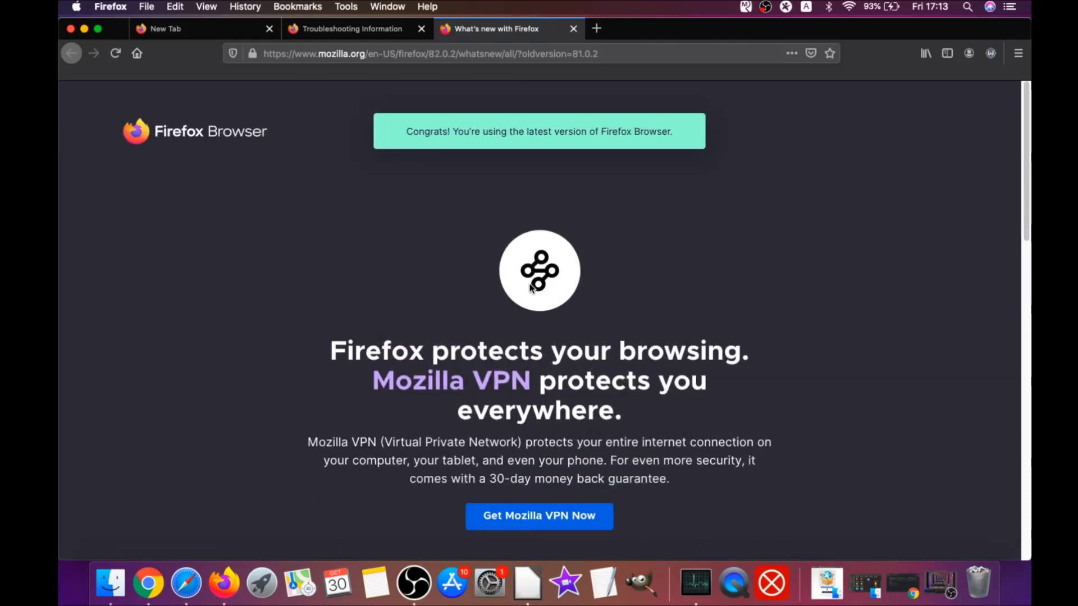
pyautogui.moveTo(416, 130); pyautogui.dragTo(669, 130)
pyautogui.scroll(-4, 527, 281)
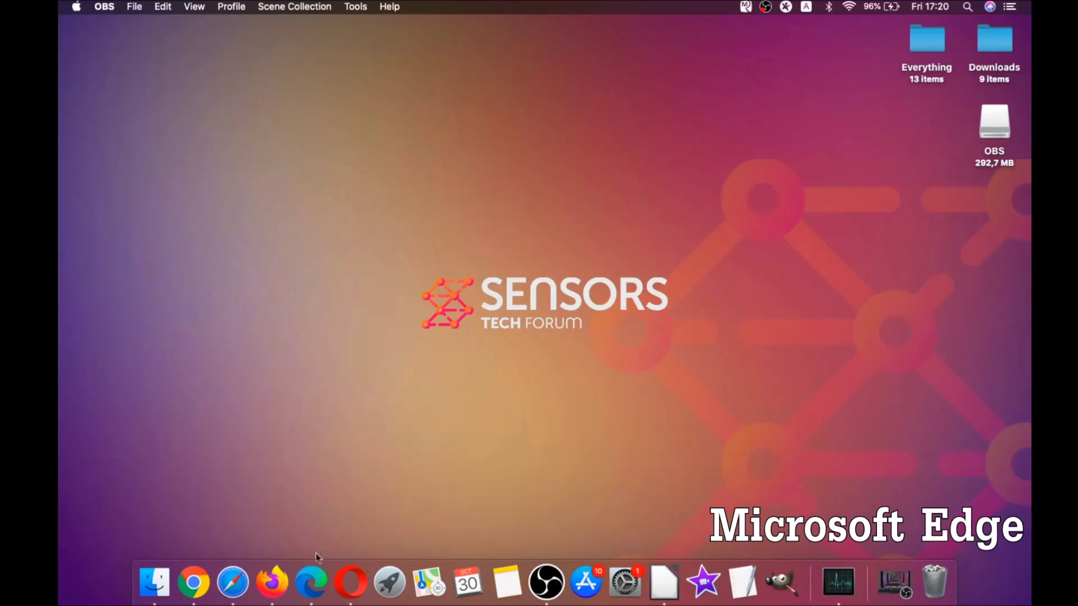
# - Clear Edge's browsing data for All Time, including autofill form data, then close Edge
pyautogui.click(311, 581)
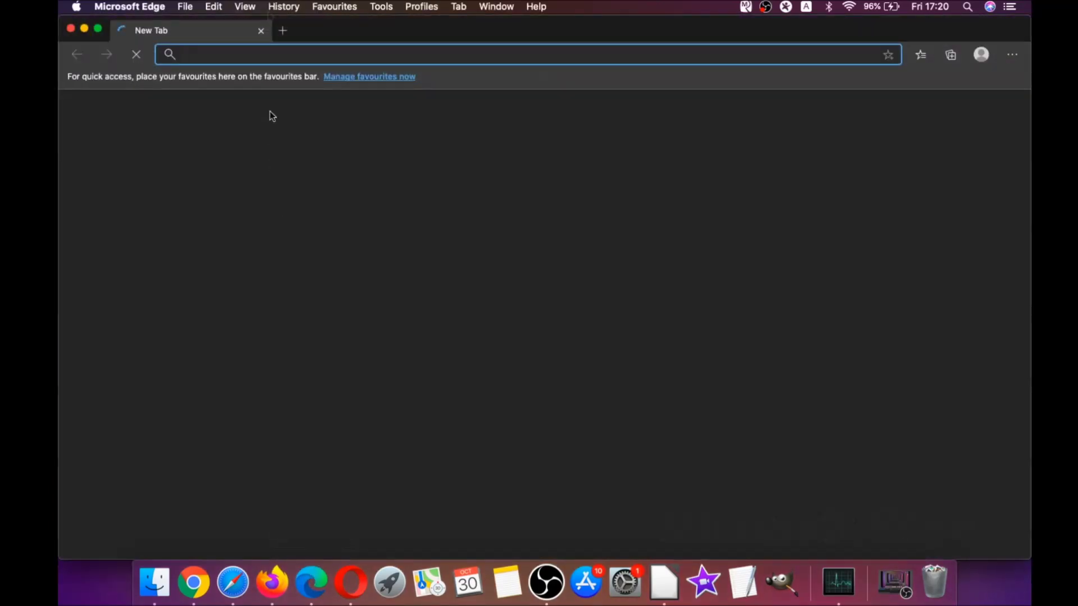
pyautogui.write('edge')
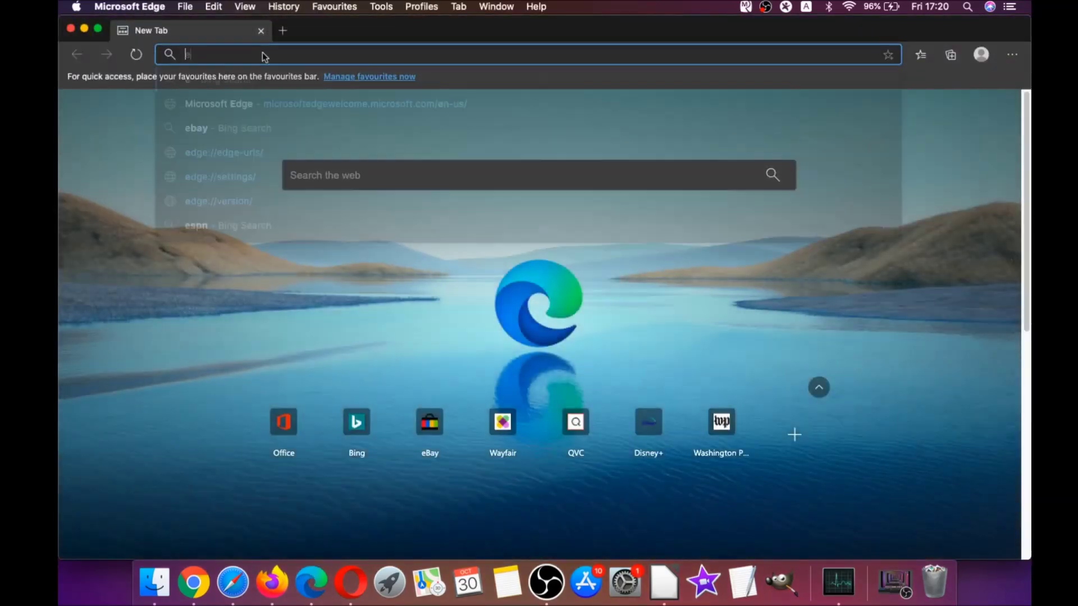
pyautogui.write('://')
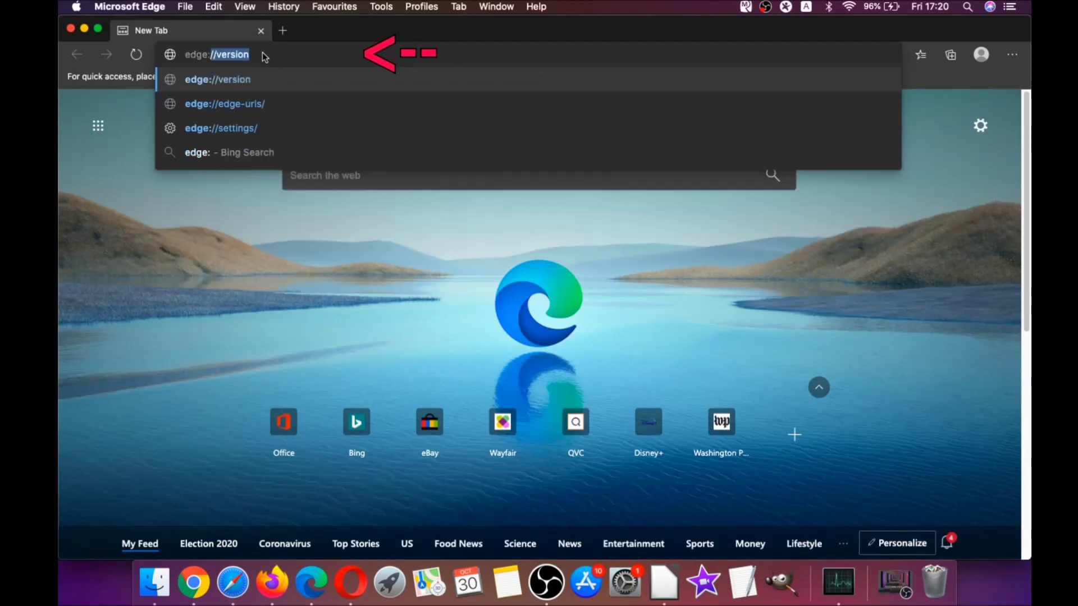
pyautogui.write('settings')
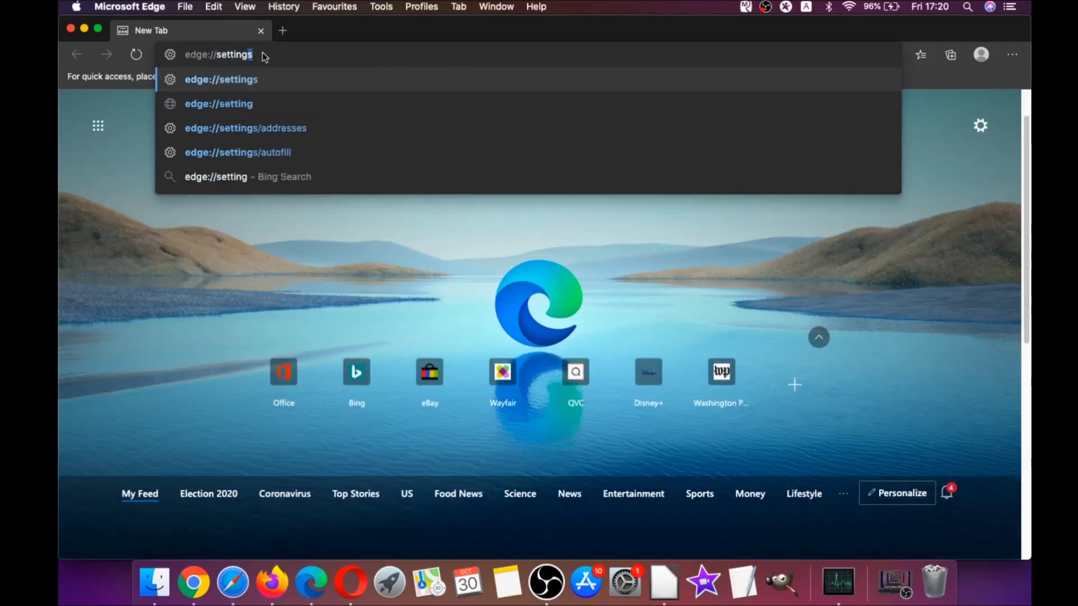
pyautogui.write('/clearBrowserData')
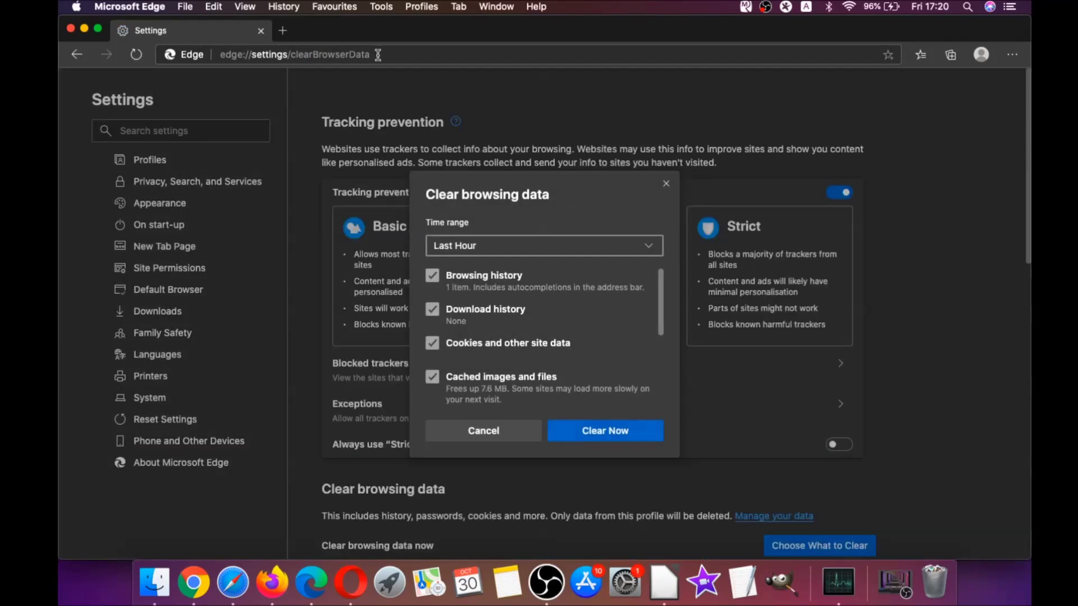
pyautogui.click(503, 250)
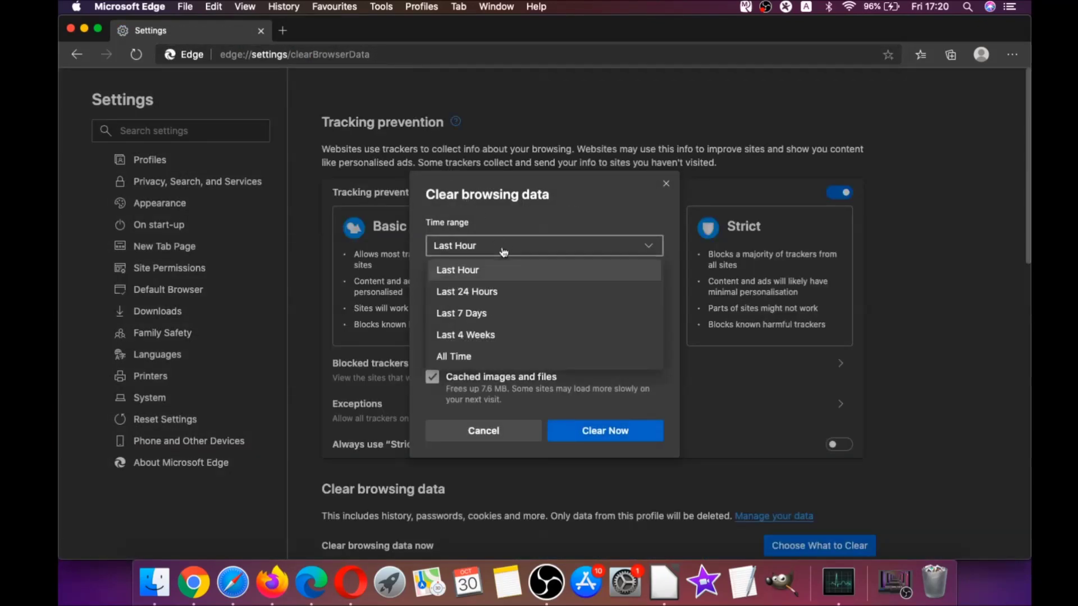
pyautogui.click(463, 355)
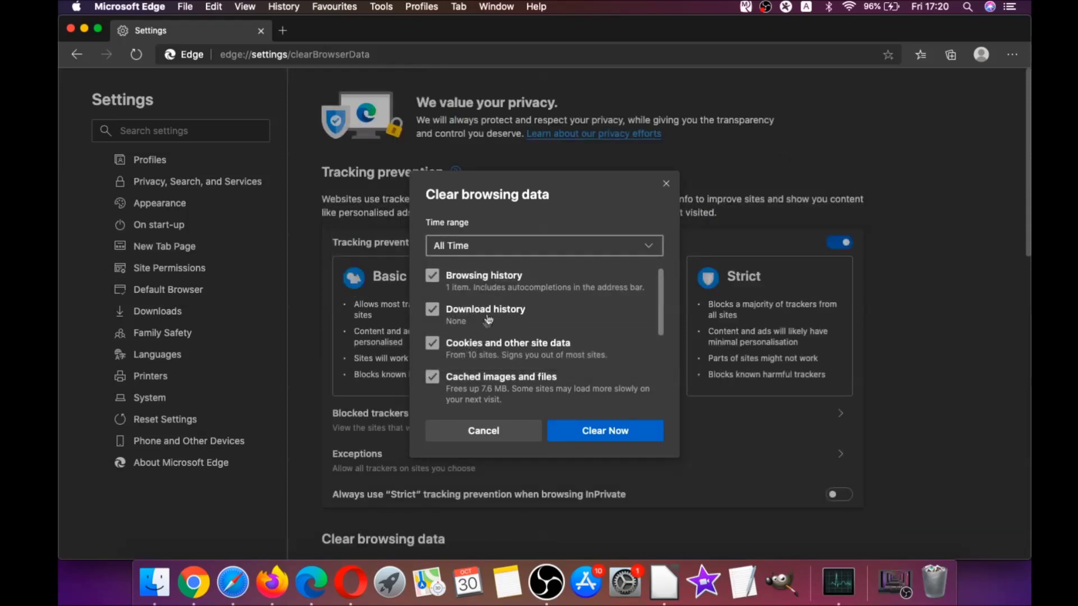
pyautogui.scroll(-5, 488, 319)
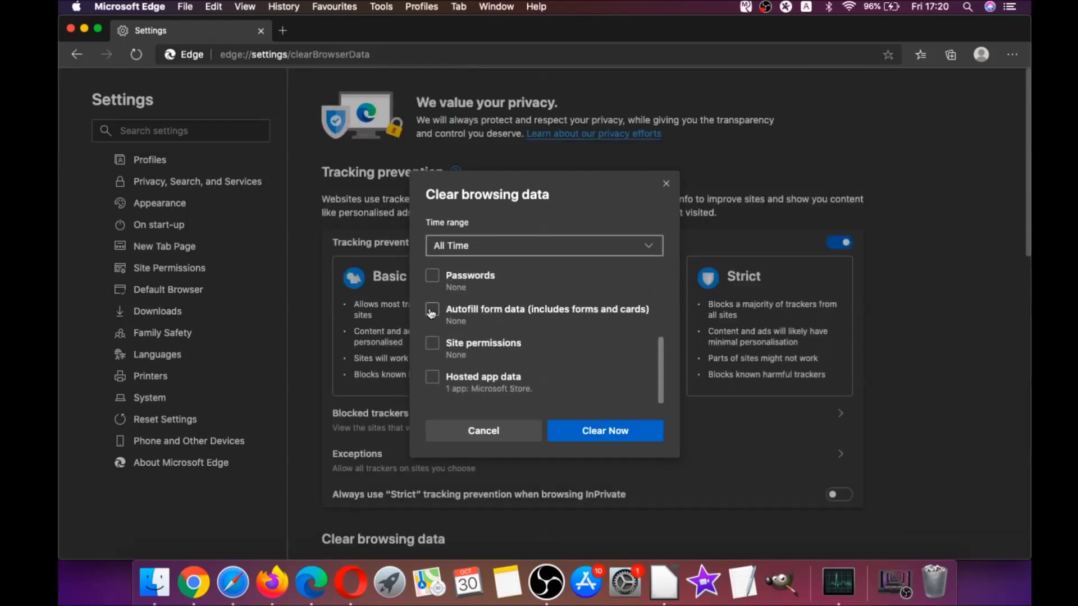
pyautogui.click(432, 310)
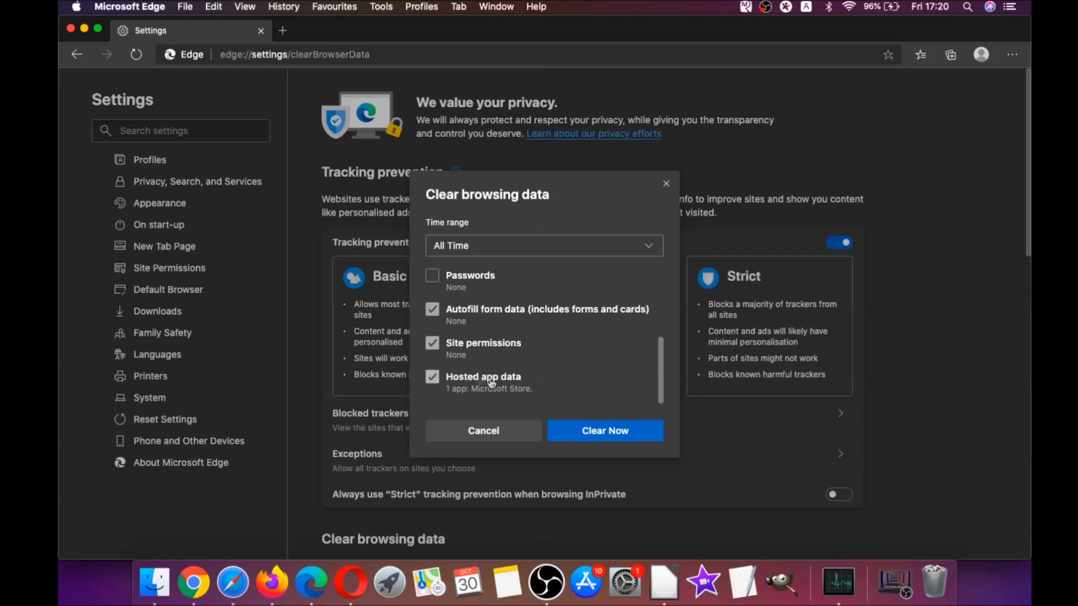
pyautogui.click(582, 428)
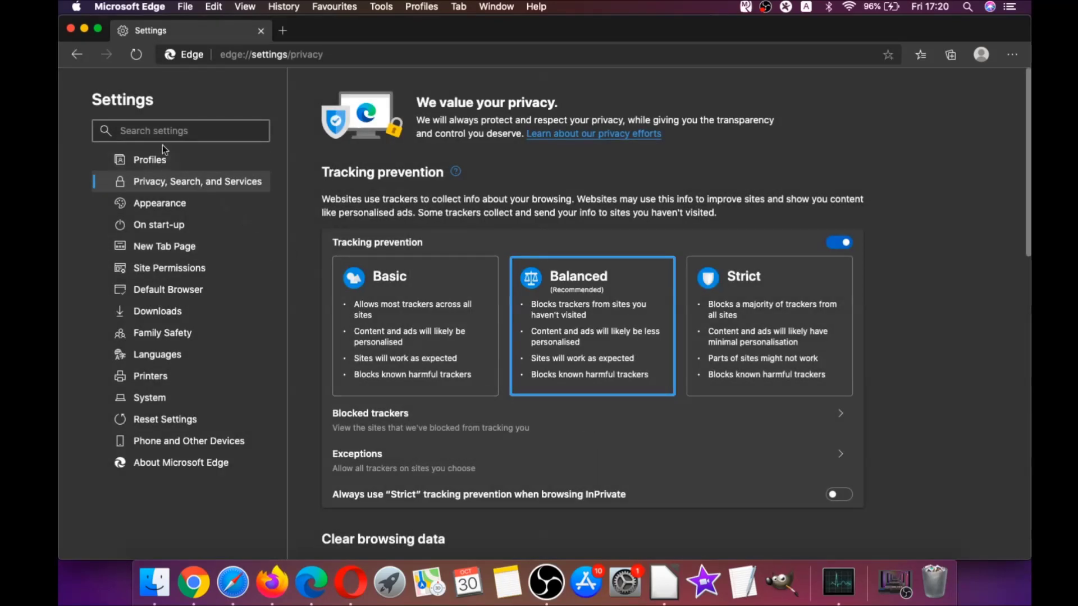
pyautogui.click(71, 31)
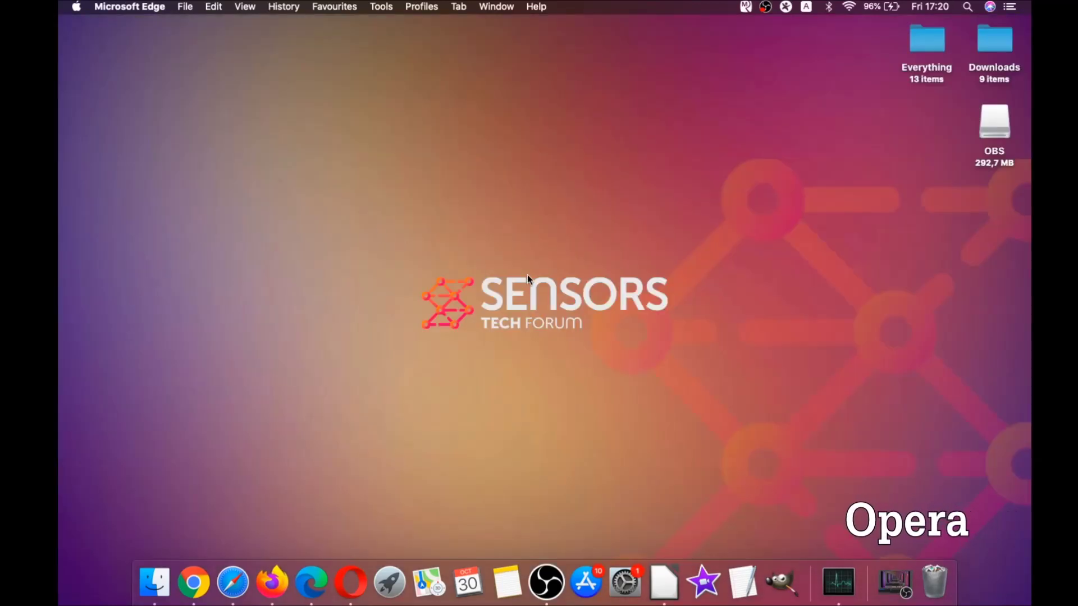
# - Launch Opera full screen on the opera://settings/clearBrowserData page
pyautogui.click(359, 571)
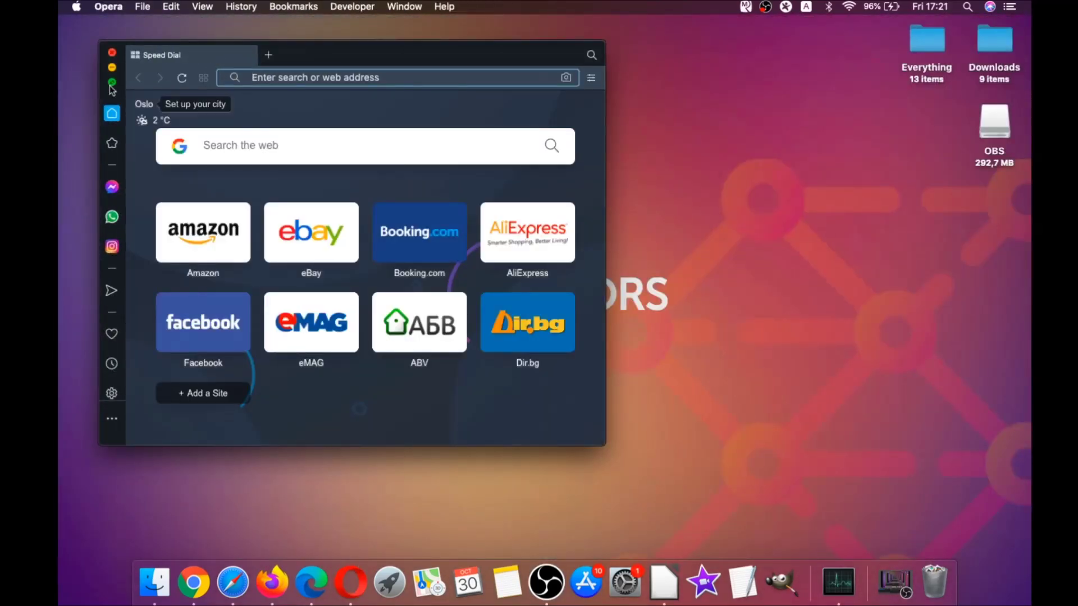
pyautogui.click(112, 82)
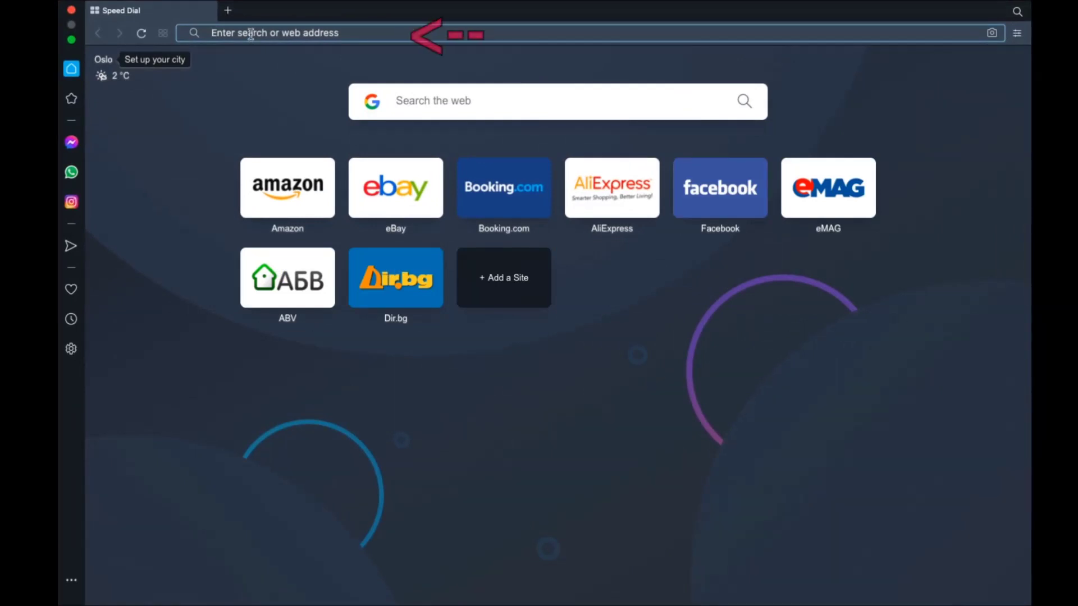
pyautogui.click(251, 34)
pyautogui.write('opera:')
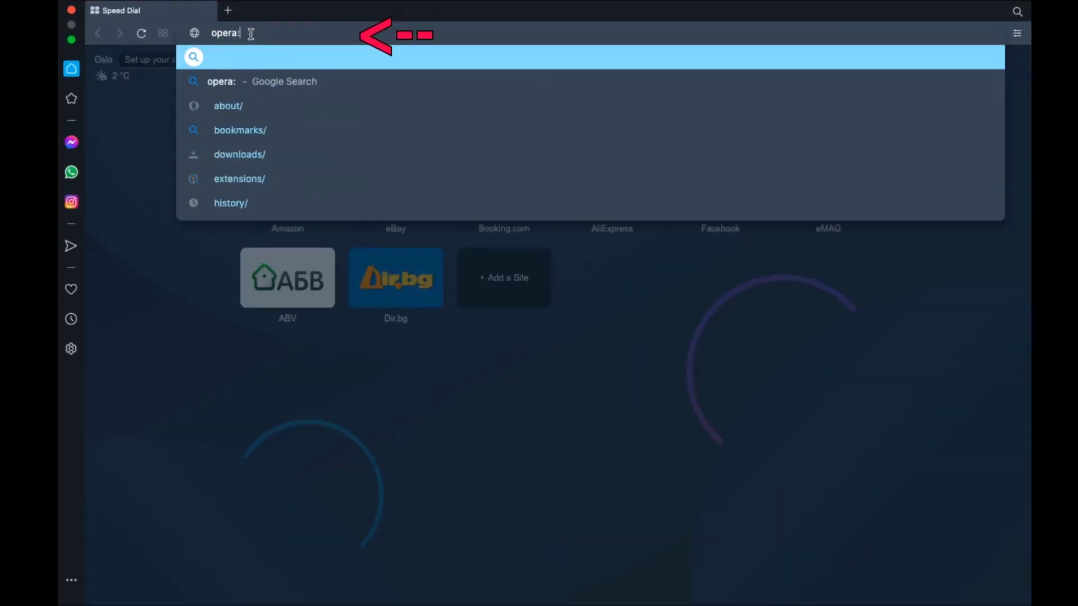
pyautogui.write('//setting')
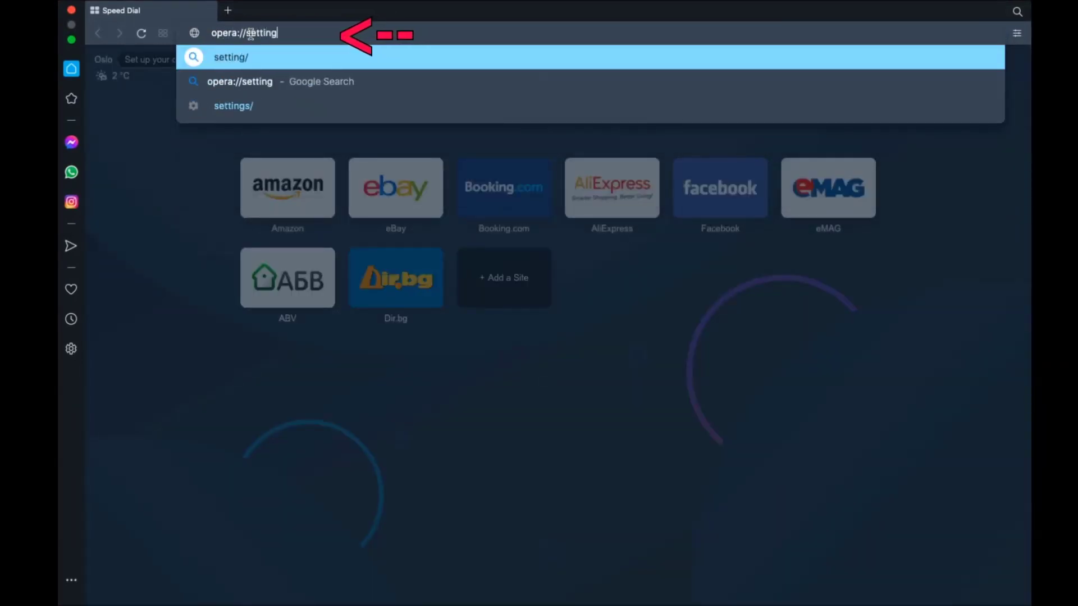
pyautogui.write('s/clearBrowserDa')
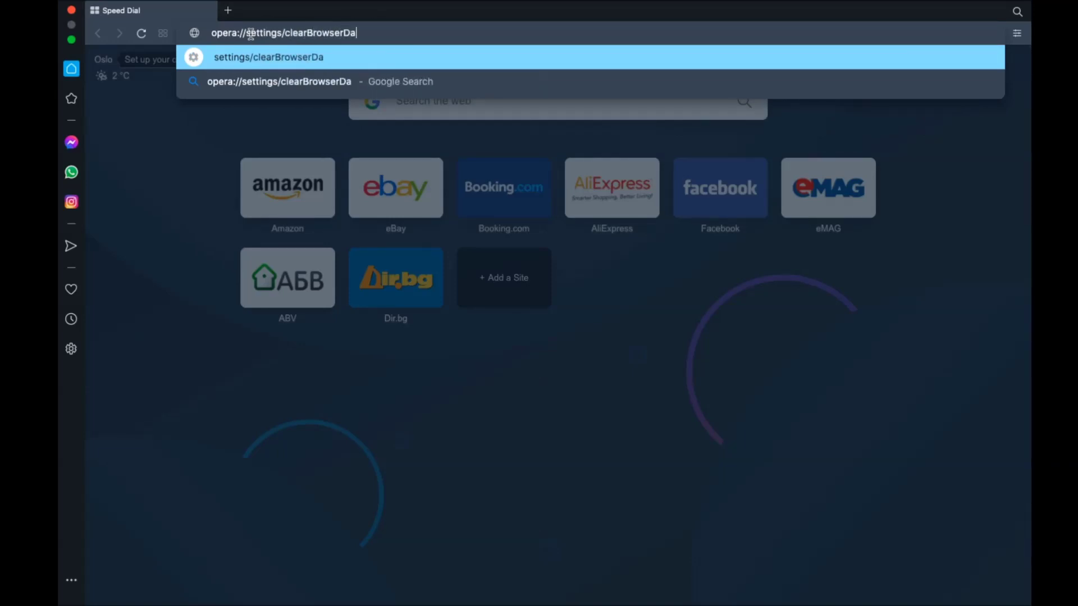
pyautogui.write('ta')
pyautogui.press('Return')
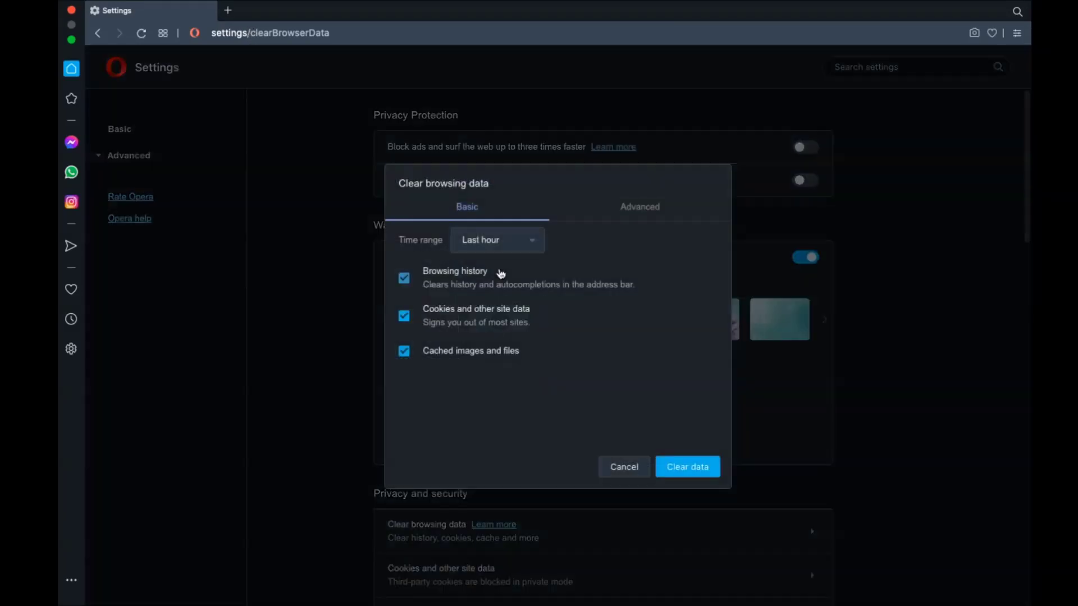
# - Clear Opera's Advanced browsing data for All time, then close the window
pyautogui.click(513, 245)
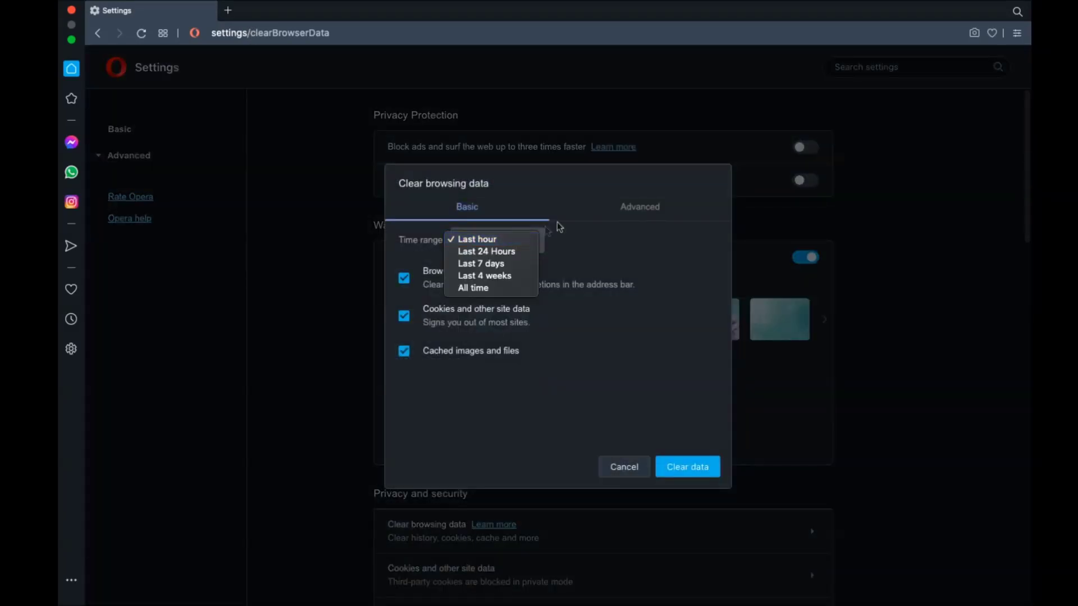
pyautogui.click(609, 213)
pyautogui.click(631, 211)
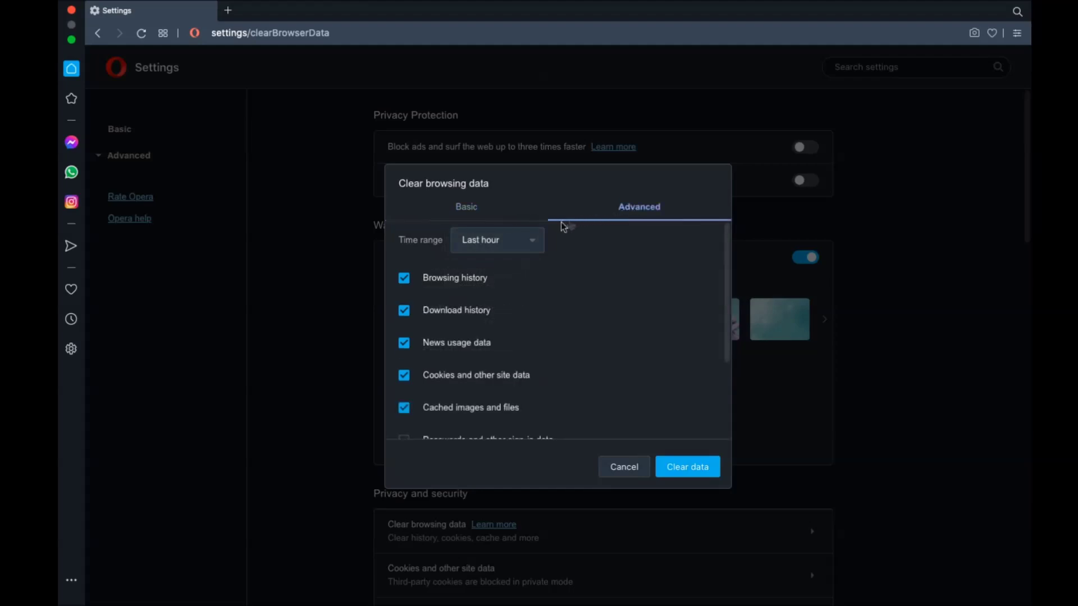
pyautogui.click(506, 240)
pyautogui.click(497, 288)
pyautogui.scroll(-3, 494, 288)
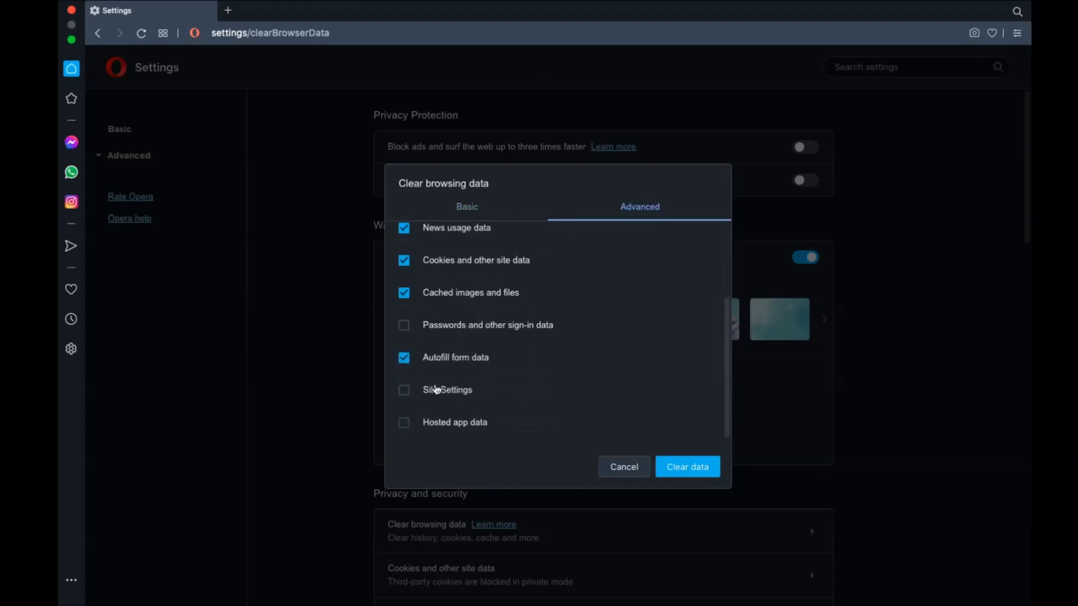
pyautogui.click(685, 470)
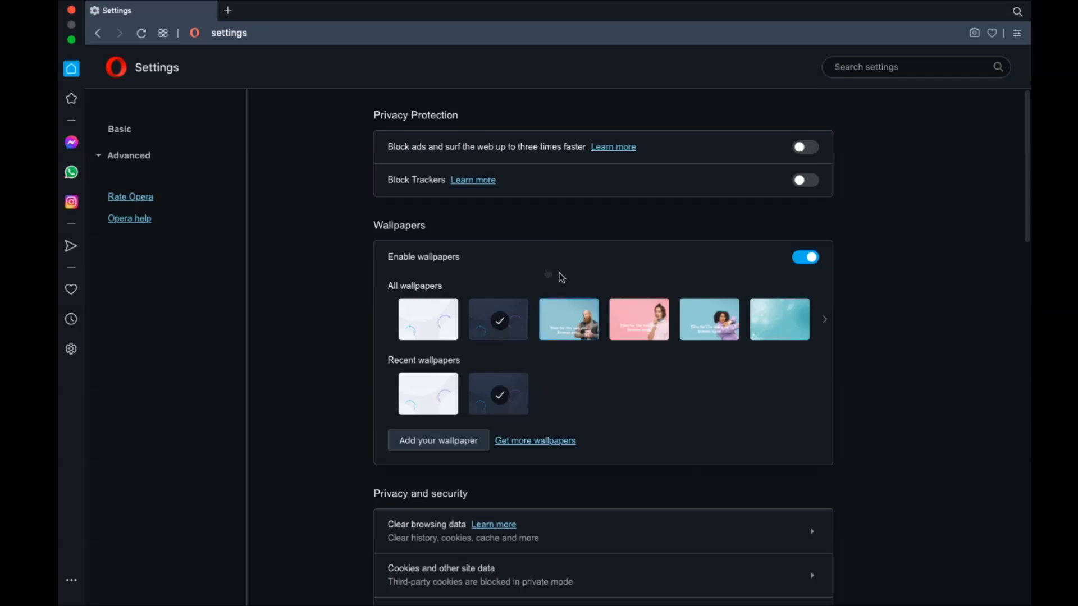
pyautogui.click(71, 9)
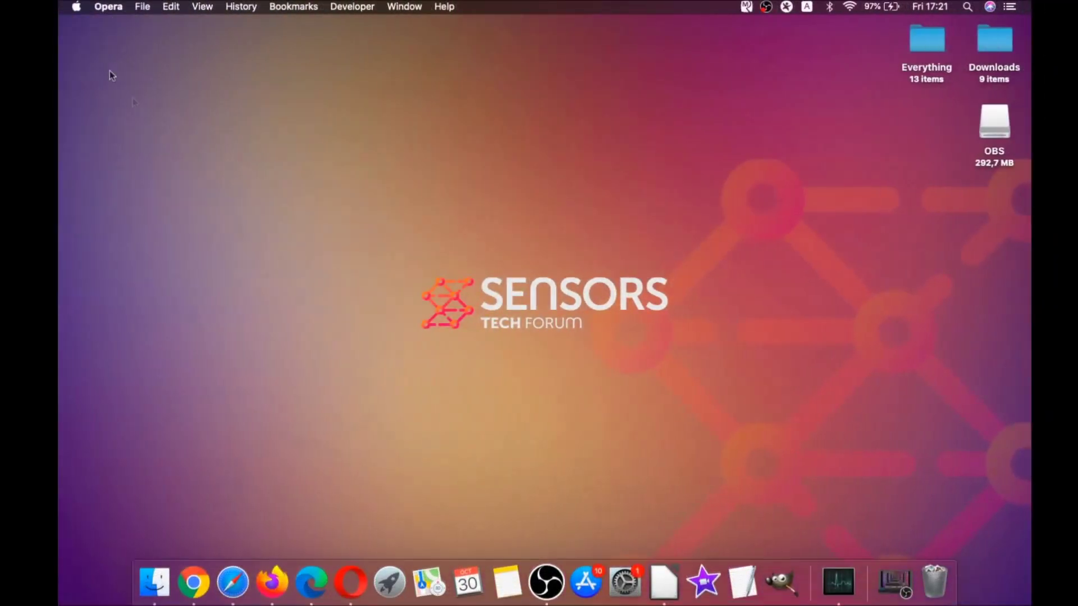